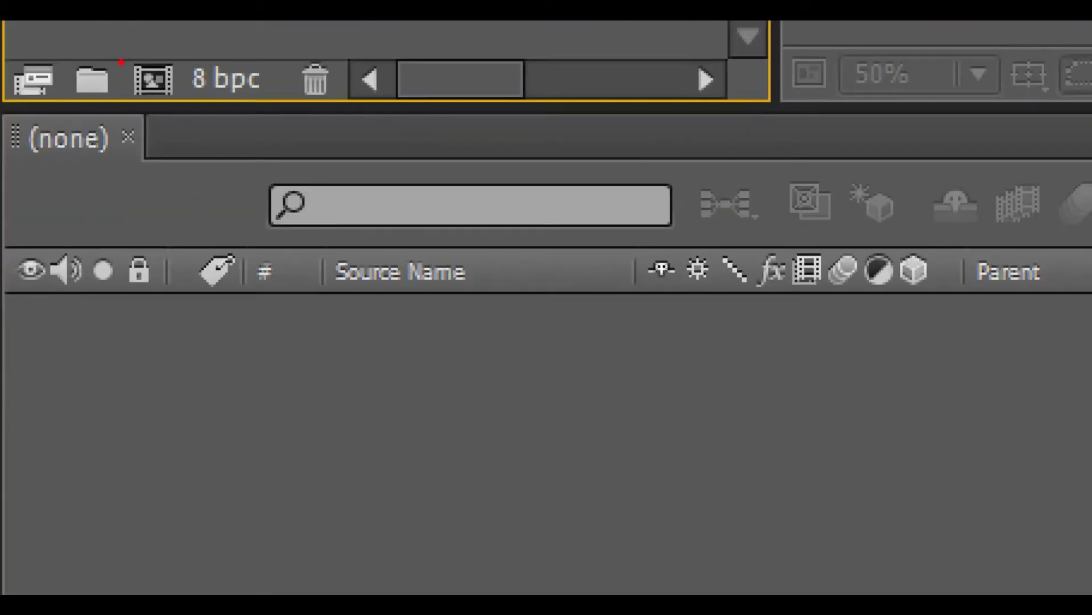
# Create Comp 1 at 1920×1080, 25 fps, 0:00:30:00 (HDTV 1080 25), then minimize After Effects.
pyautogui.click(39, 347)
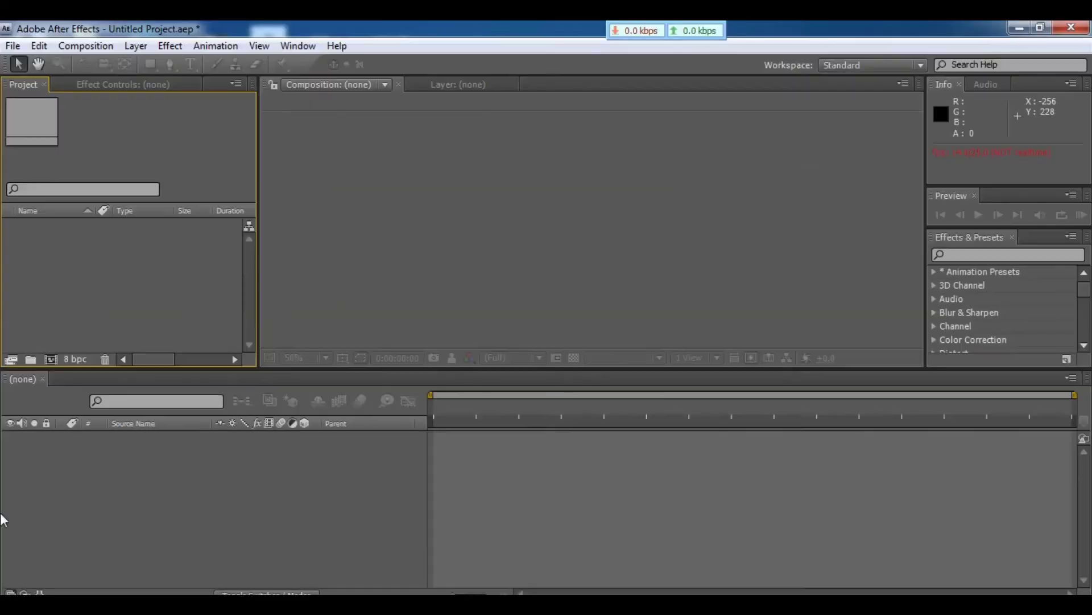
pyautogui.click(52, 360)
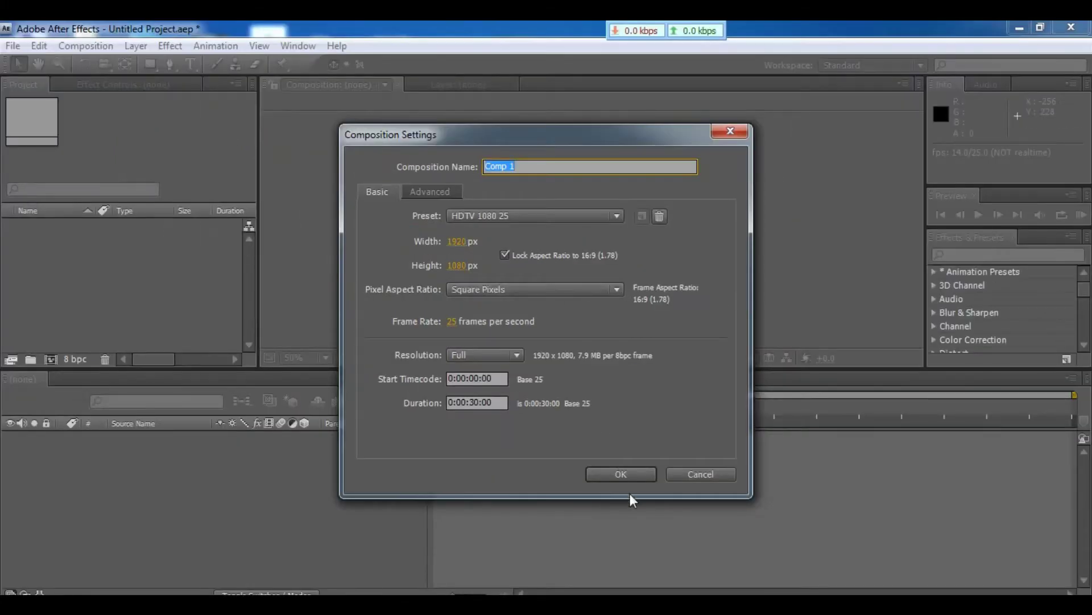
pyautogui.click(620, 475)
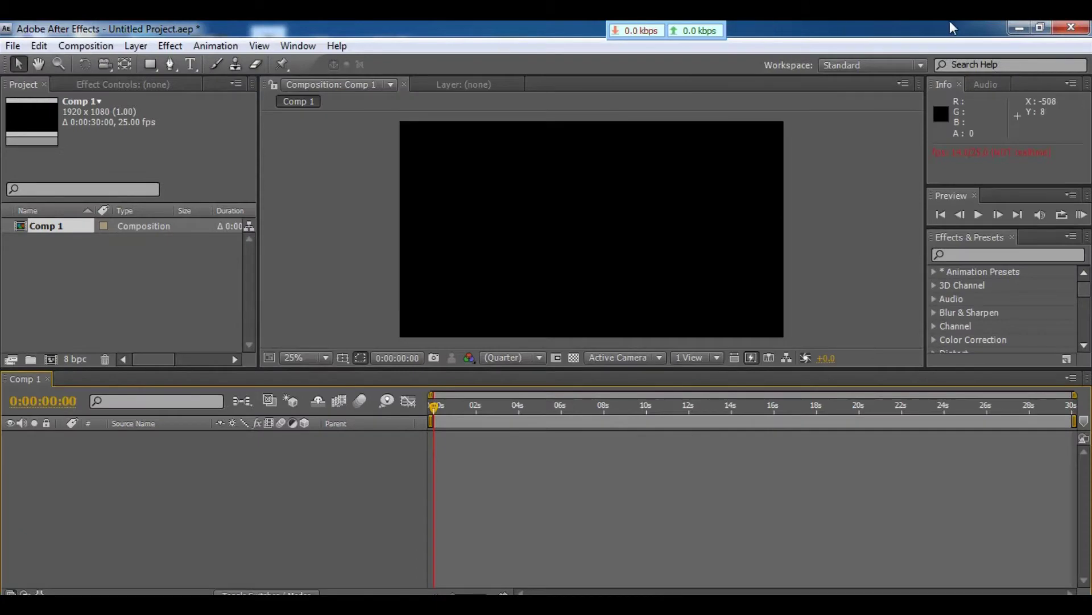
pyautogui.click(1020, 28)
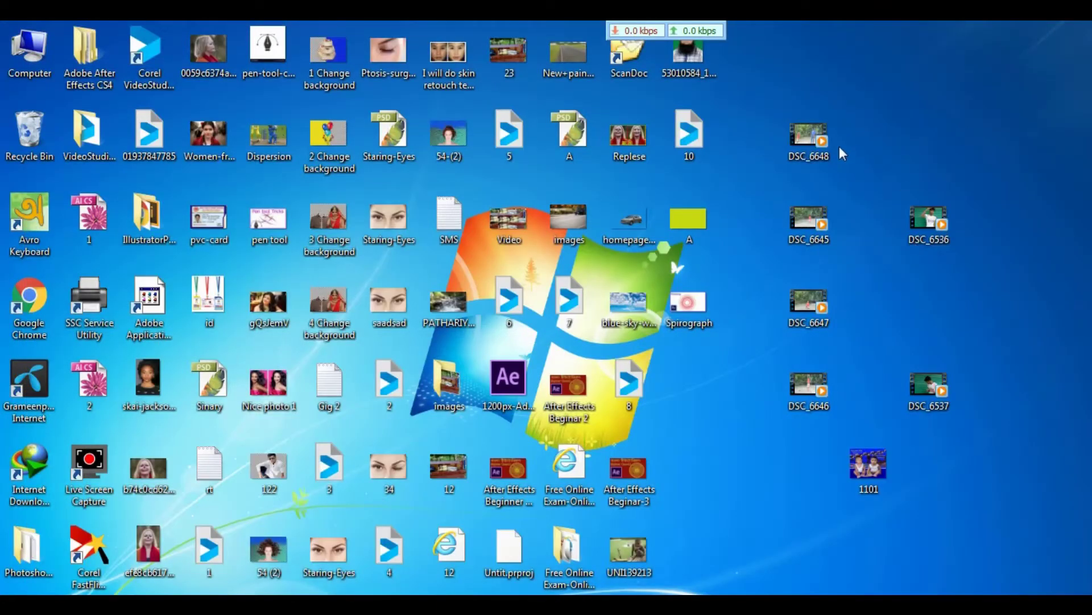
# Import DSC_6648.AVI from the desktop and drop it into Comp 1 as layer 1.
pyautogui.moveTo(809, 137)
pyautogui.mouseDown()
pyautogui.moveTo(335, 447)
pyautogui.moveTo(271, 594)
pyautogui.moveTo(143, 324)
pyautogui.mouseUp()
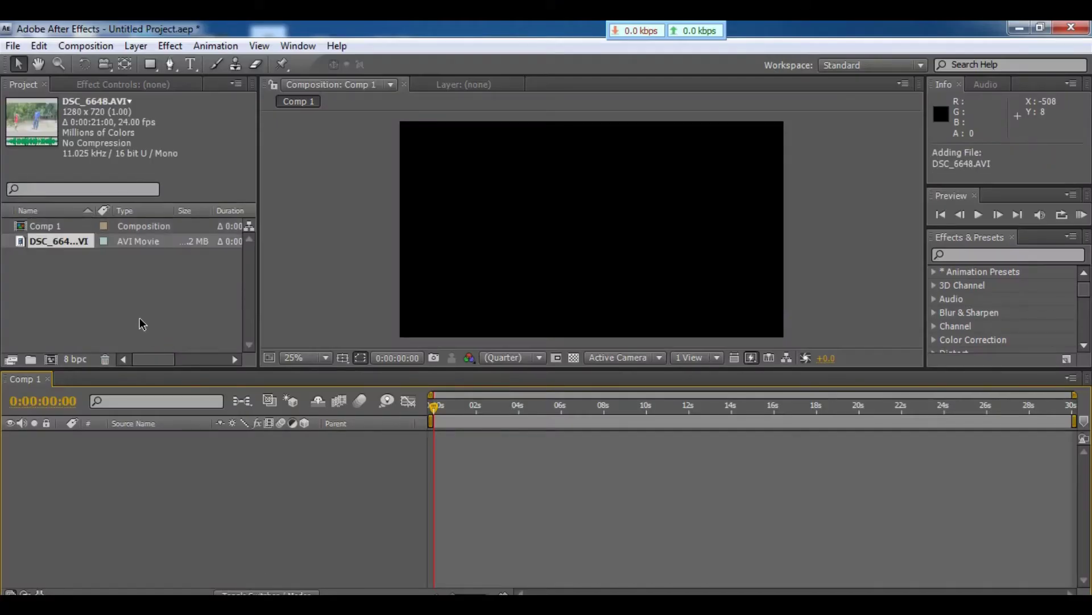
pyautogui.click(59, 247)
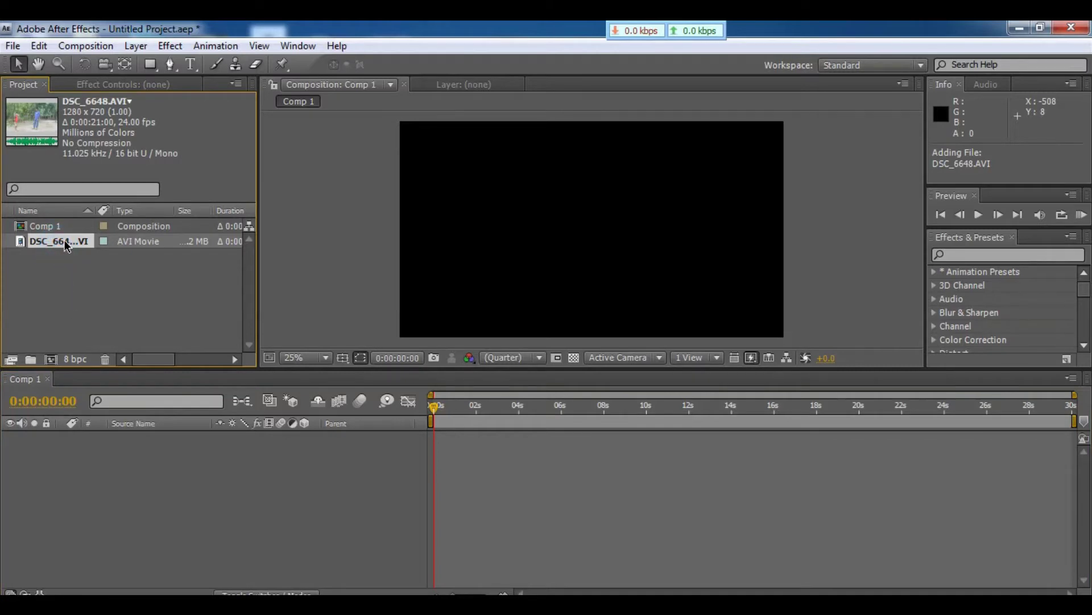
pyautogui.moveTo(66, 246); pyautogui.dragTo(91, 447)
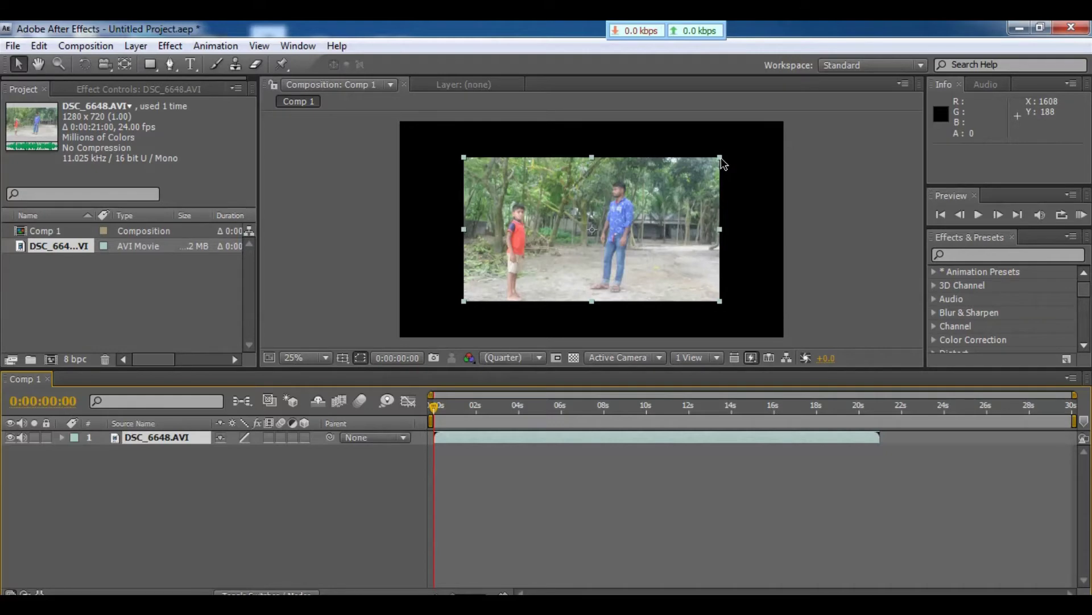
# Scale the DSC_6648.AVI layer to about 156% by 160% so it fills Comp 1.
pyautogui.moveTo(722, 159); pyautogui.dragTo(793, 118)
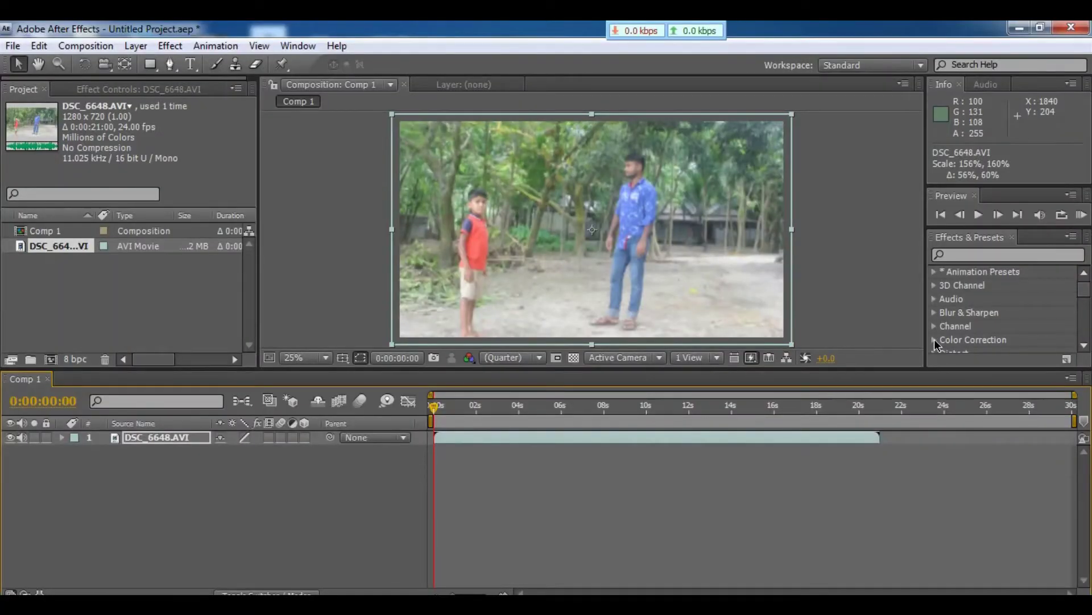
# Apply Color Correction > Levels to the DSC_6648.AVI layer in the timeline.
pyautogui.click(934, 340)
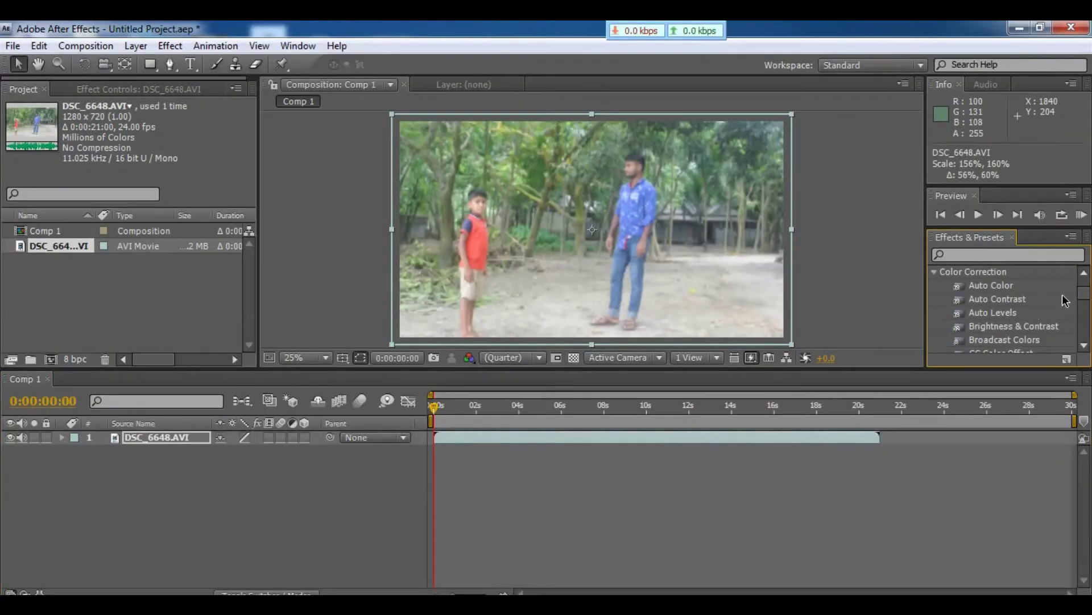
pyautogui.moveTo(1084, 290); pyautogui.dragTo(1086, 313)
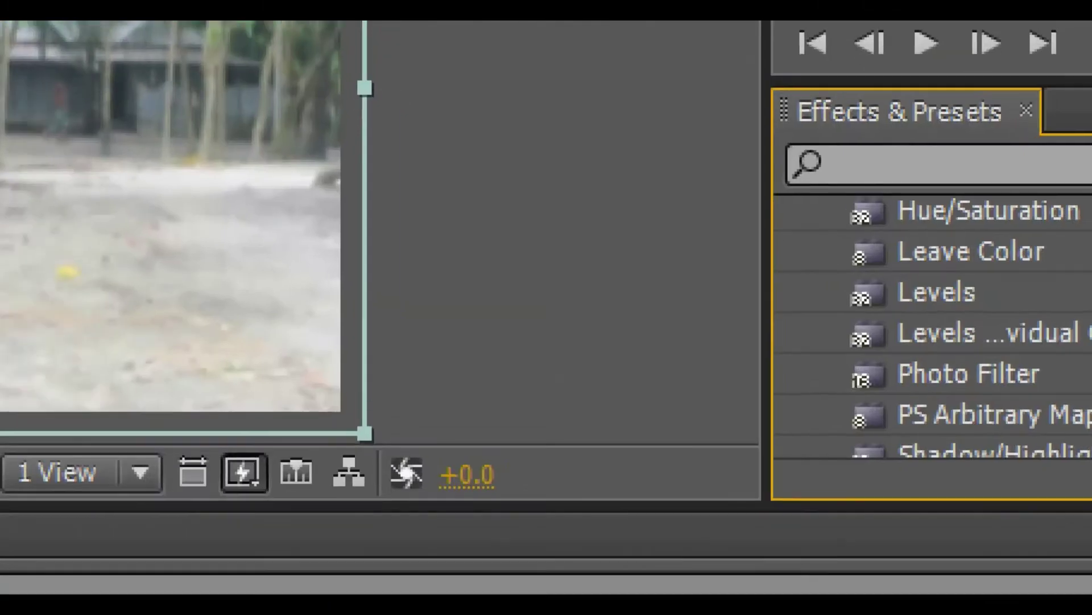
pyautogui.click(990, 300)
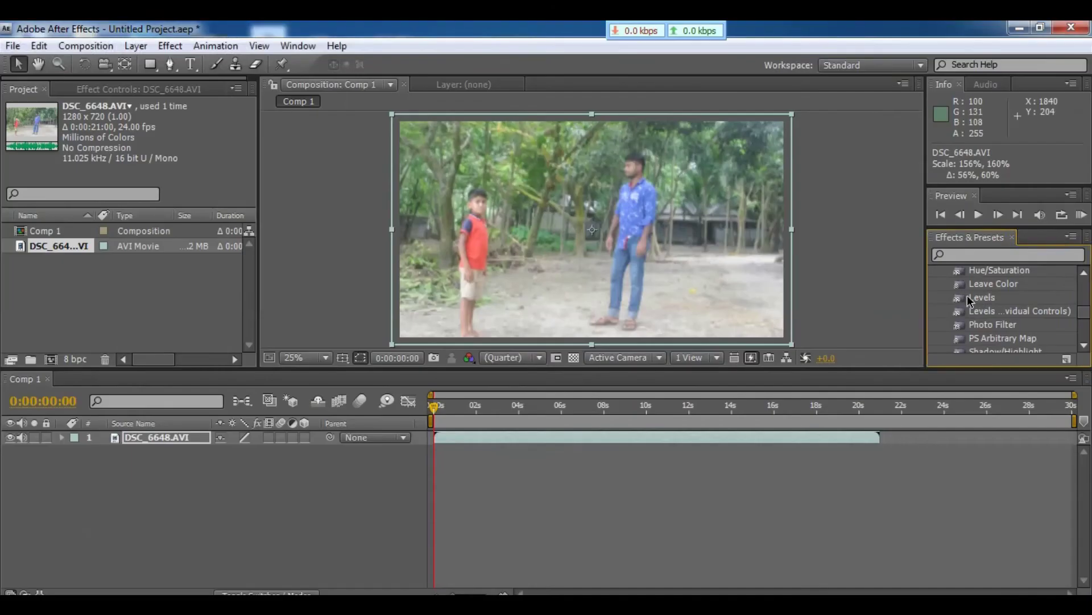
pyautogui.moveTo(982, 297)
pyautogui.mouseDown()
pyautogui.moveTo(703, 448)
pyautogui.moveTo(661, 448)
pyautogui.mouseUp()
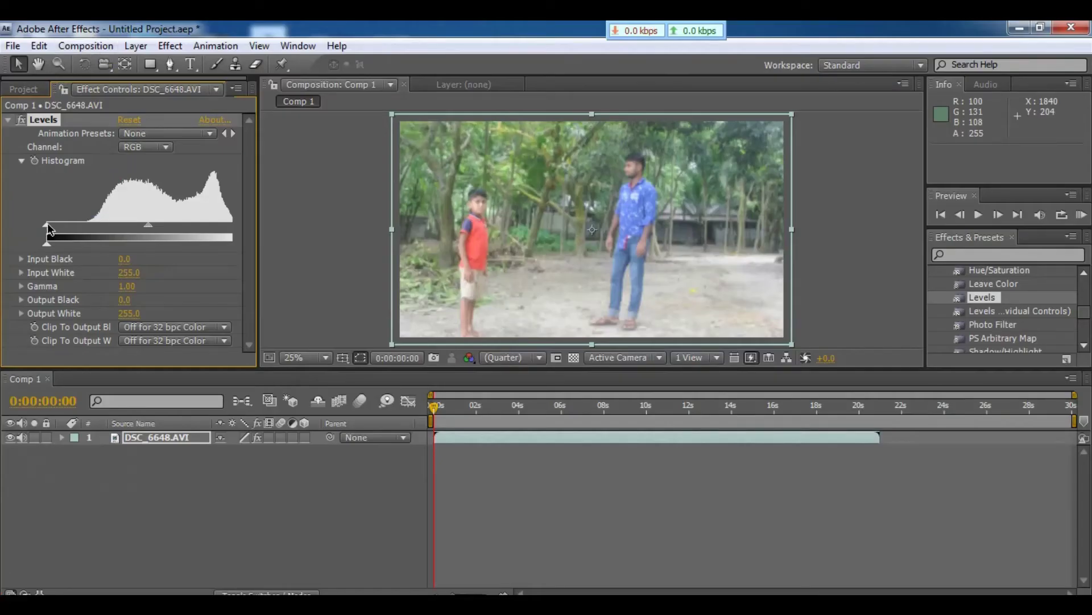
# Raise Levels Input Black to 72, then go back to the Project panel.
pyautogui.moveTo(48, 225); pyautogui.dragTo(105, 236)
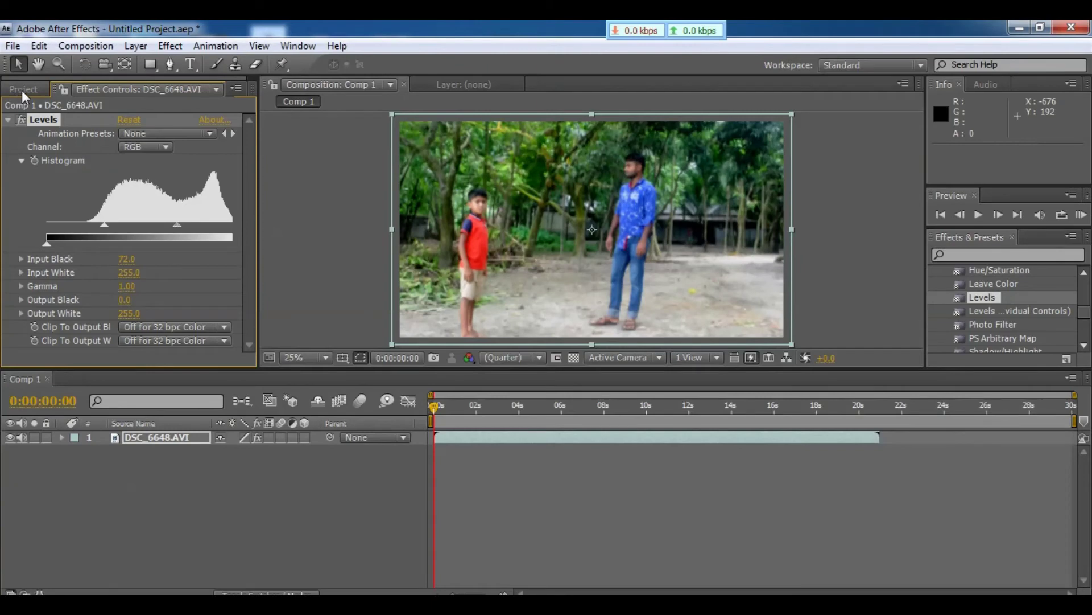
pyautogui.click(23, 90)
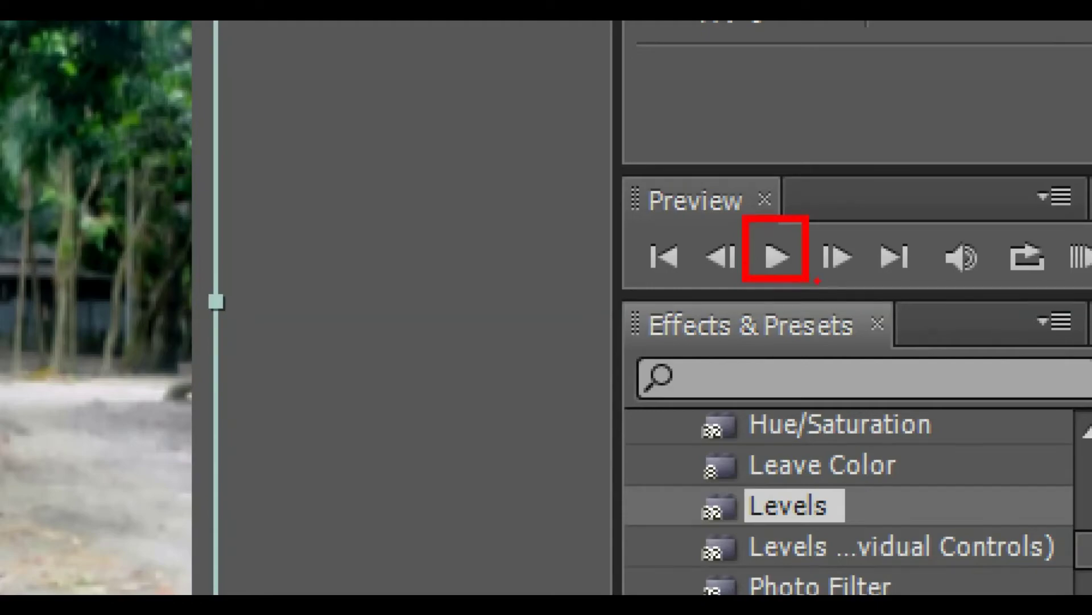
# Preview the graded clip and stop playback at 0:00:09:13.
pyautogui.press('space')
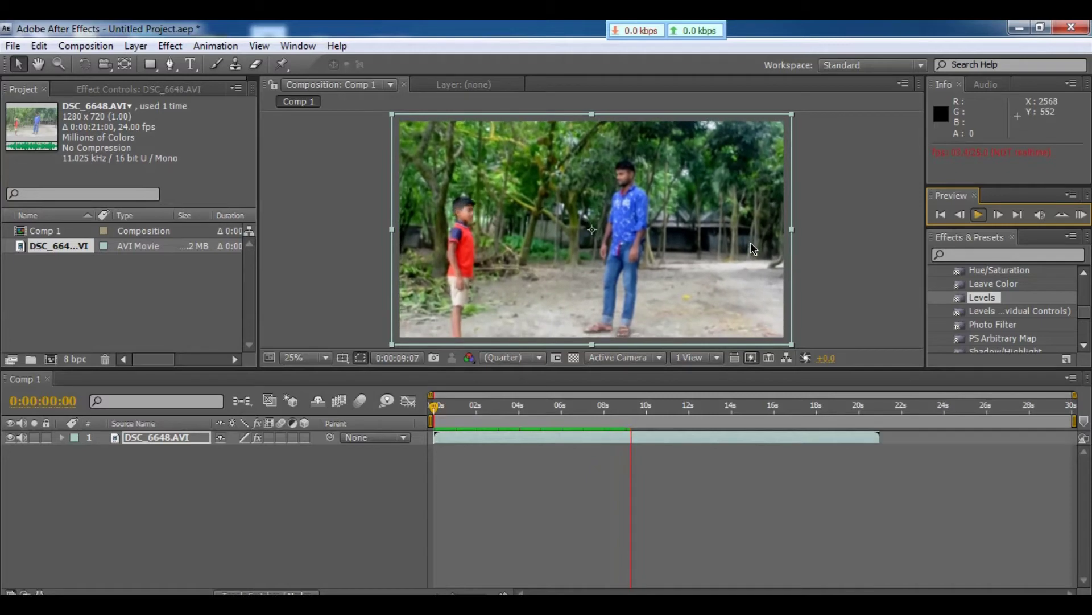
pyautogui.press('space')
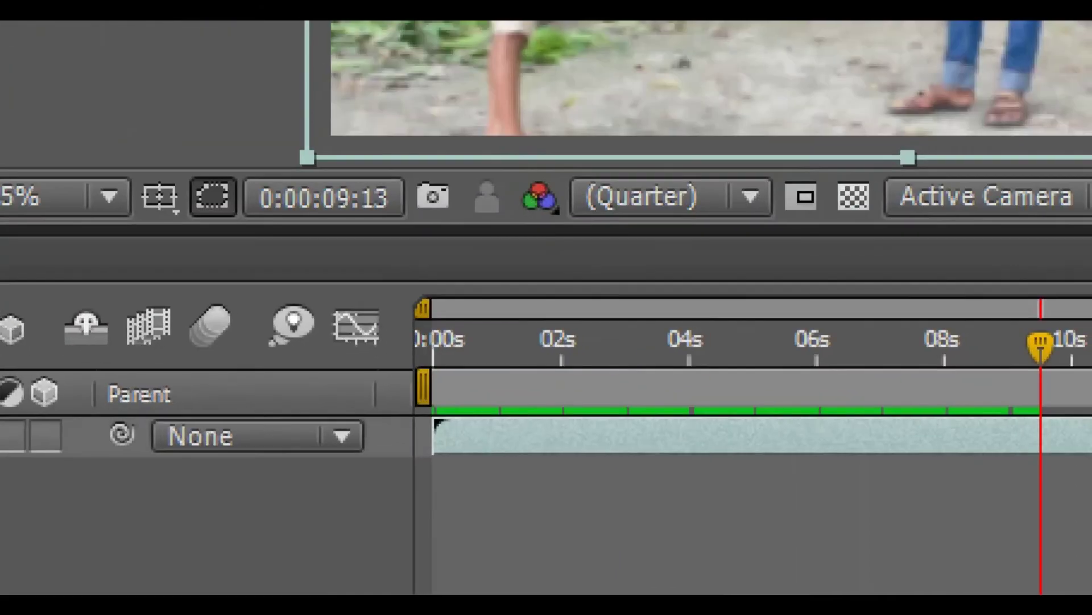
pyautogui.click(436, 437)
pyautogui.click(435, 436)
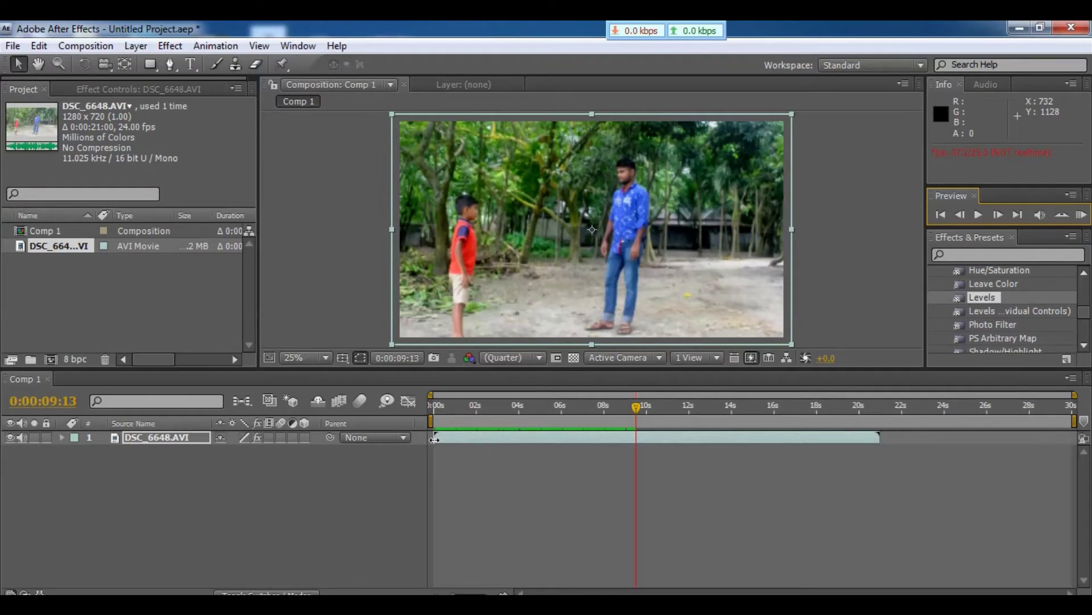
# Slide the layer about 9.5 s earlier so 9:13 starts at 0, then preview and stop at 0:00:04:06.
pyautogui.moveTo(434, 439)
pyautogui.mouseDown()
pyautogui.moveTo(632, 454)
pyautogui.moveTo(484, 449)
pyautogui.mouseUp()
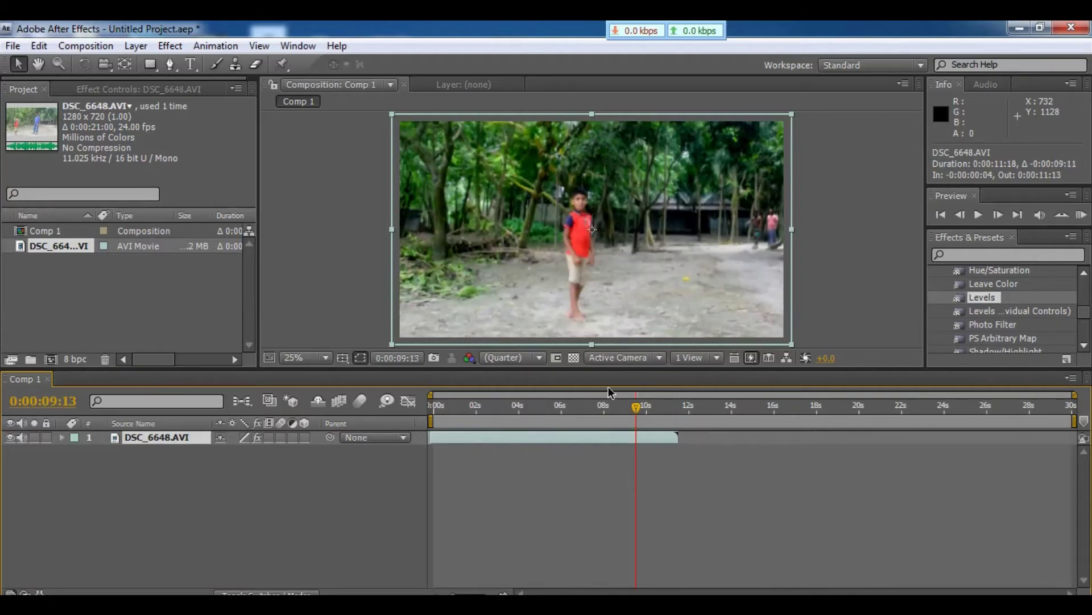
pyautogui.moveTo(639, 410); pyautogui.dragTo(428, 419)
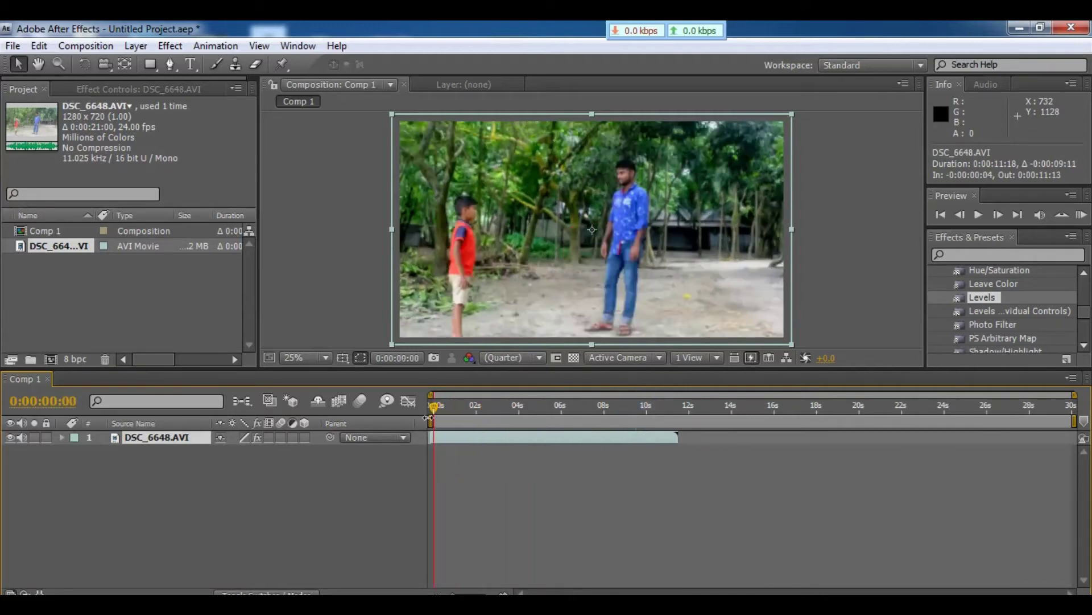
pyautogui.press('space')
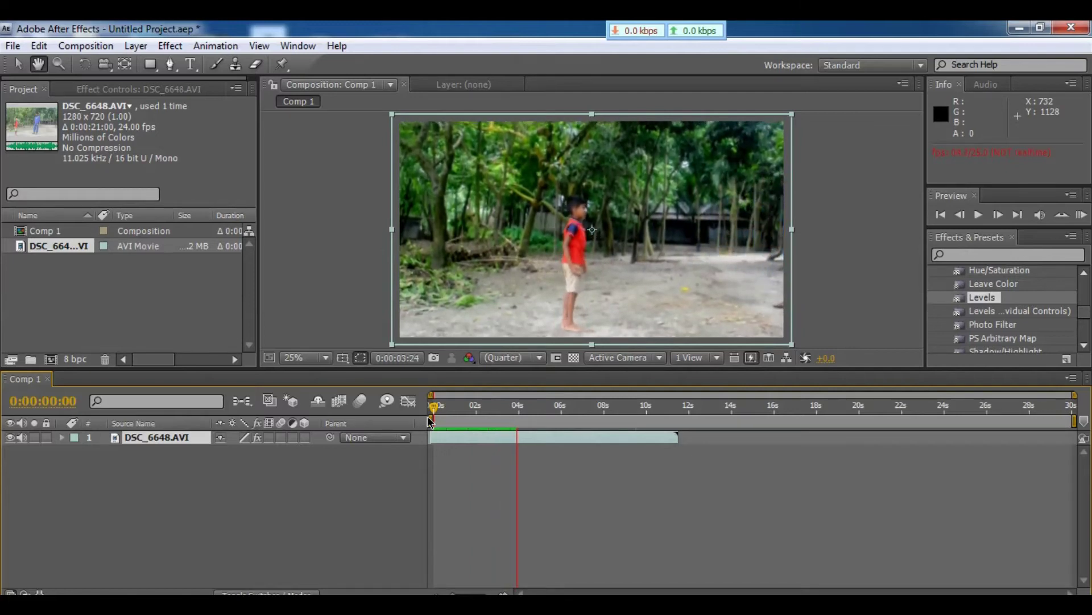
pyautogui.click(428, 420)
pyautogui.press('space')
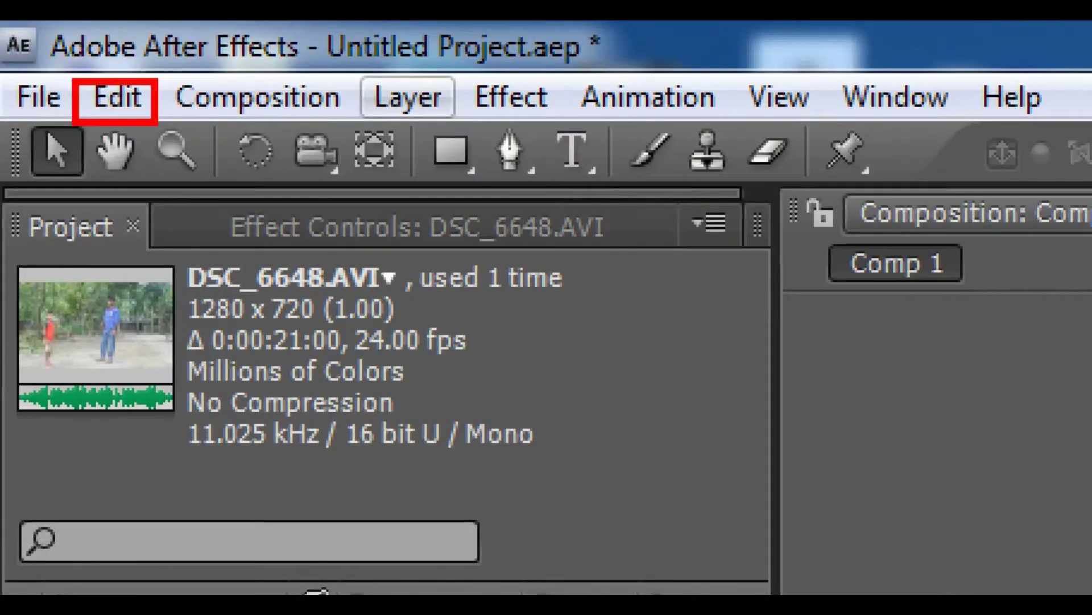
# Split the DSC_6648.AVI layer at 0:00:04:06 with Edit > Split Layer.
pyautogui.click(44, 50)
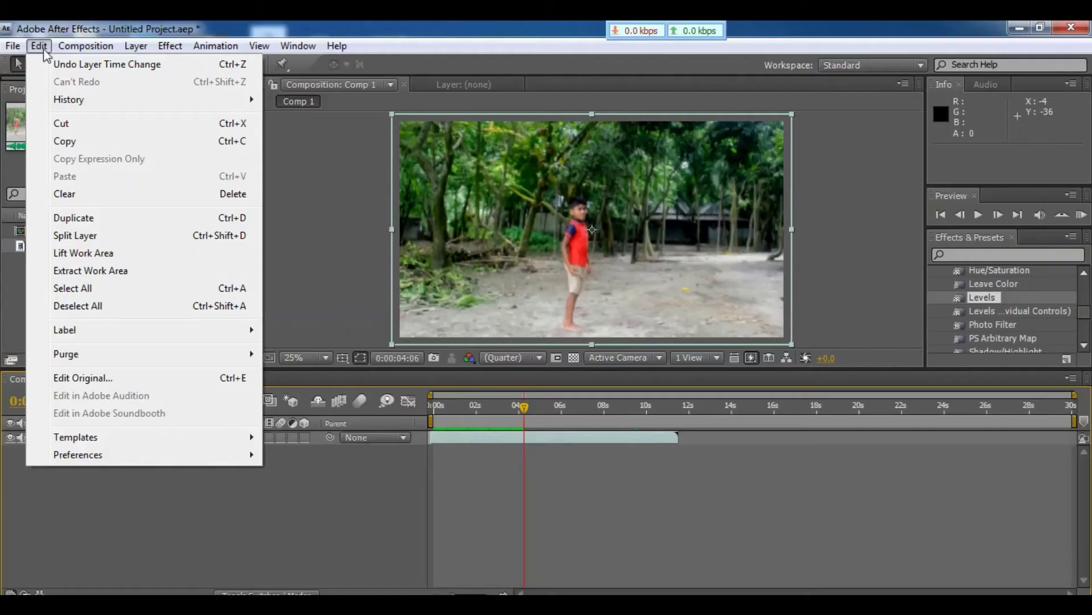
pyautogui.click(80, 239)
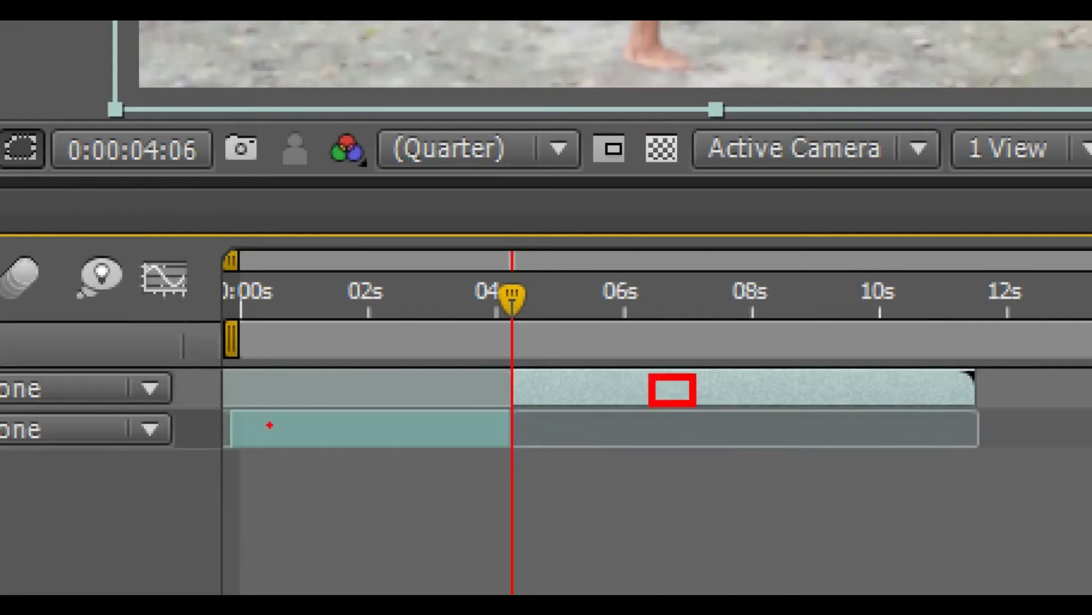
pyautogui.moveTo(270, 424); pyautogui.dragTo(349, 438)
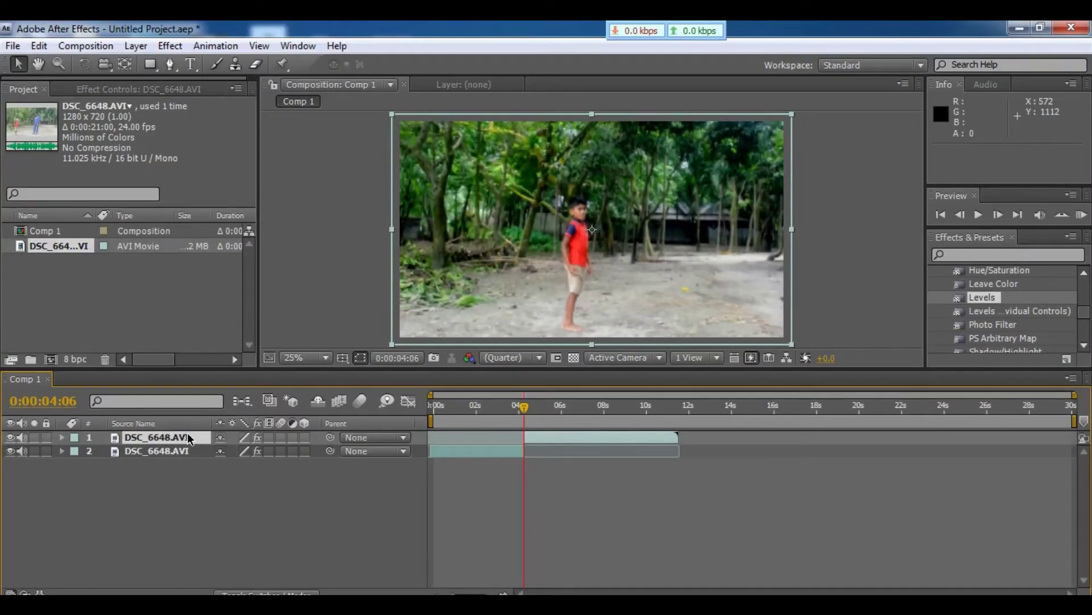
# Select the post-split layer, rewind to 0, and preview to 0:00:02:02 where the boy touches the man.
pyautogui.click(188, 456)
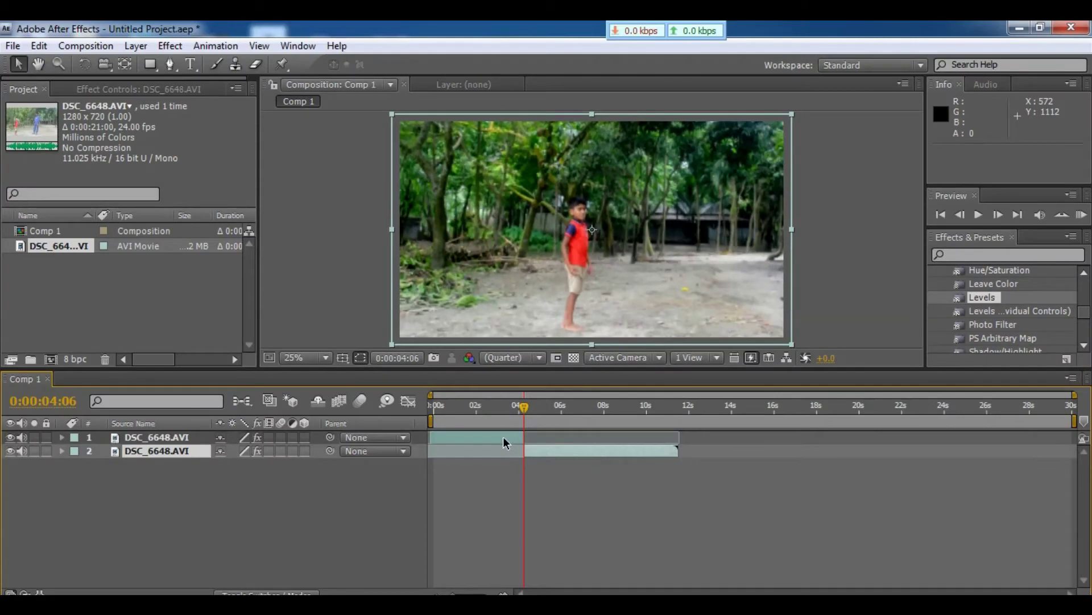
pyautogui.click(503, 436)
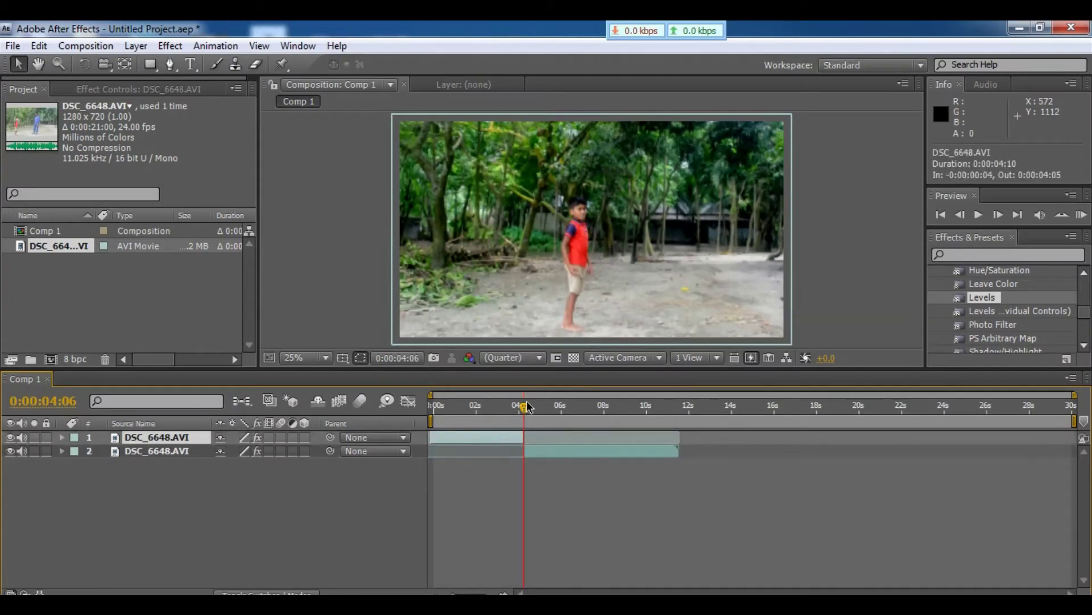
pyautogui.moveTo(525, 408); pyautogui.dragTo(431, 408)
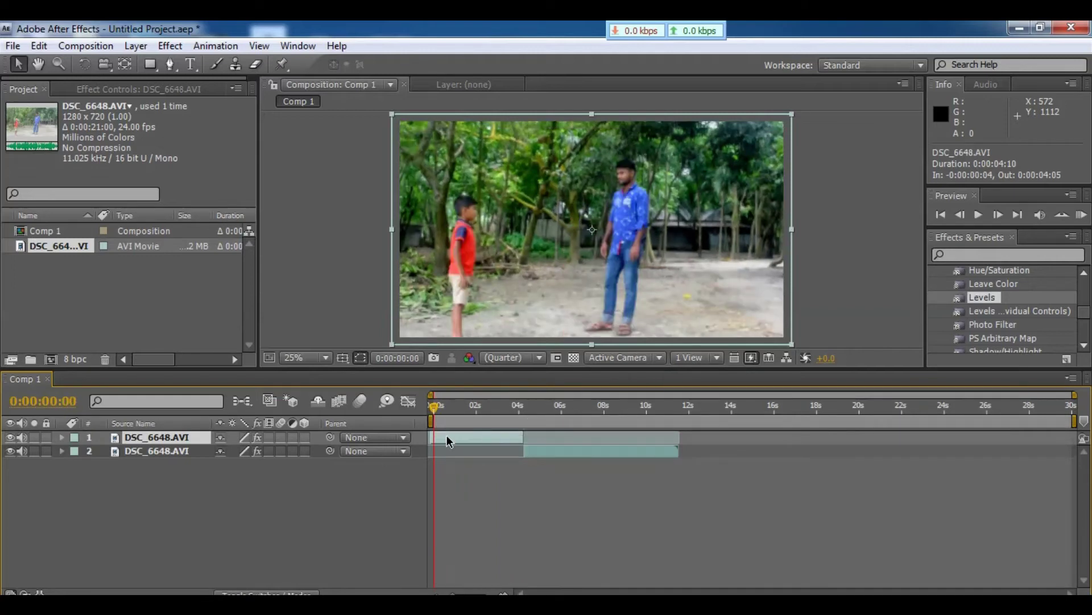
pyautogui.press('space')
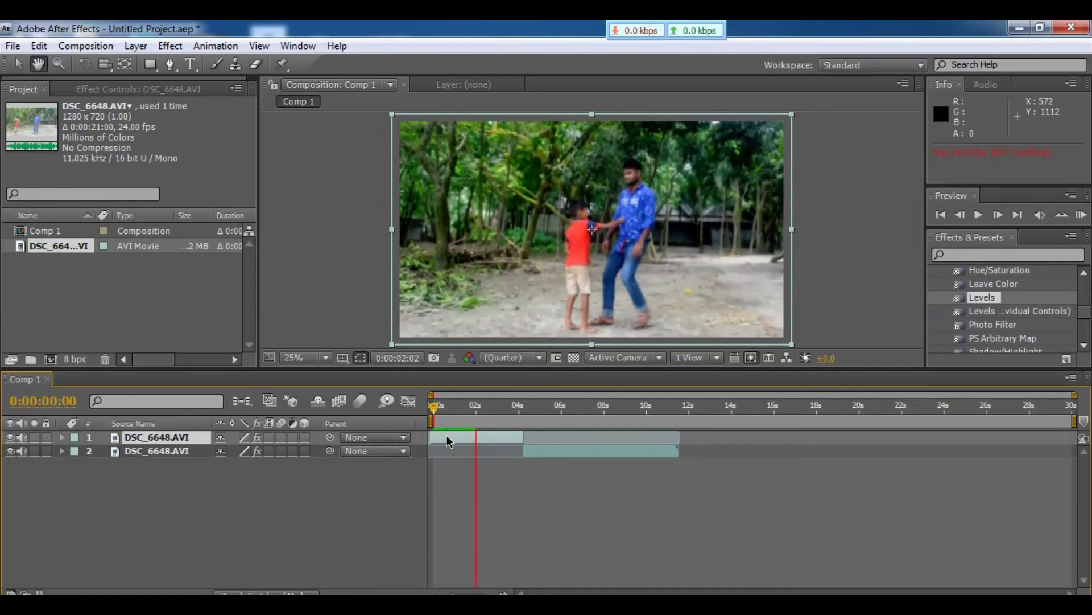
pyautogui.press('space')
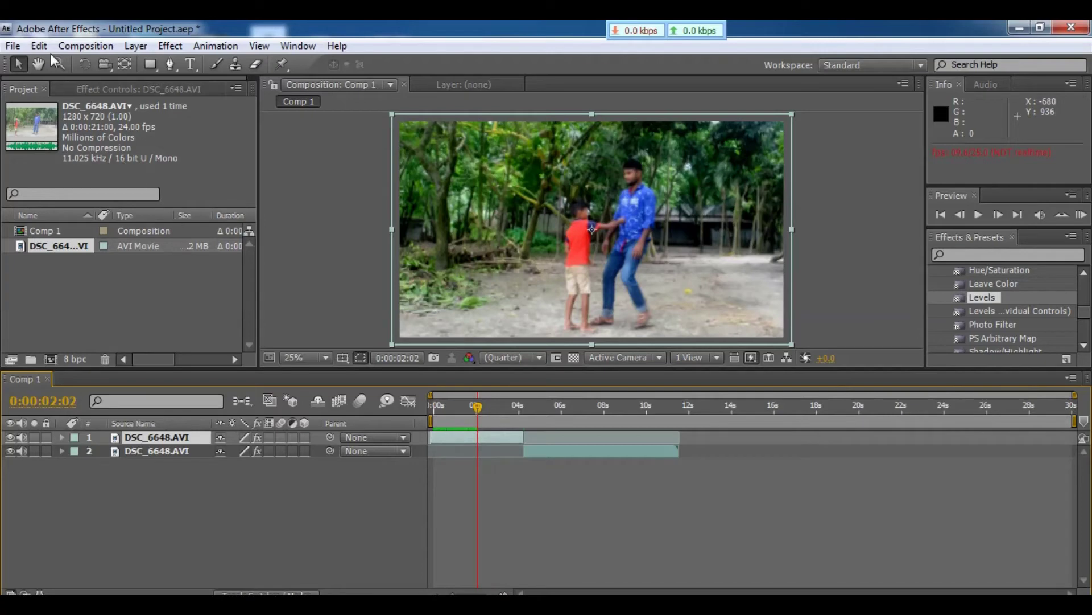
# Split the selected footage layer at 0:00:02:01 via Edit > Split Layer, giving three layers.
pyautogui.click(40, 46)
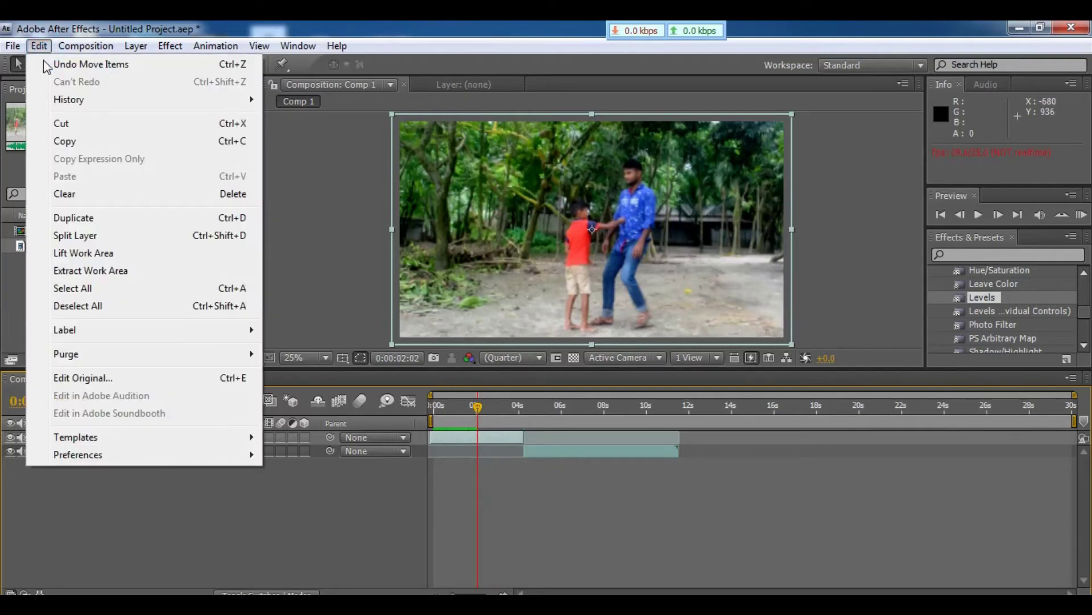
pyautogui.click(69, 238)
pyautogui.write('cc sc')
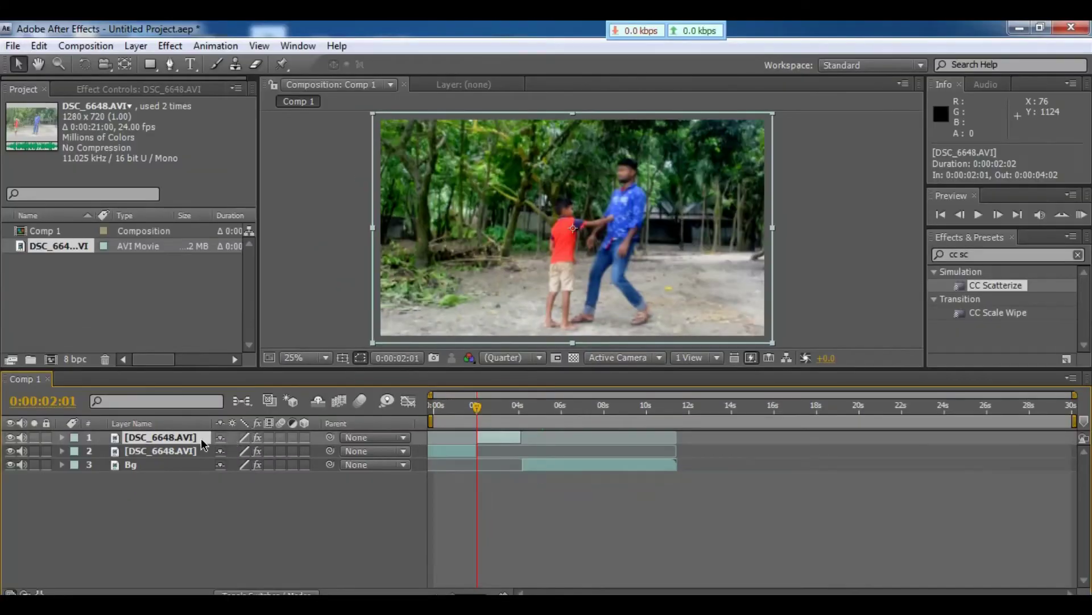
# Move the later clip piece below the earlier one, then preview the split clip from the start.
pyautogui.moveTo(193, 441); pyautogui.dragTo(191, 459)
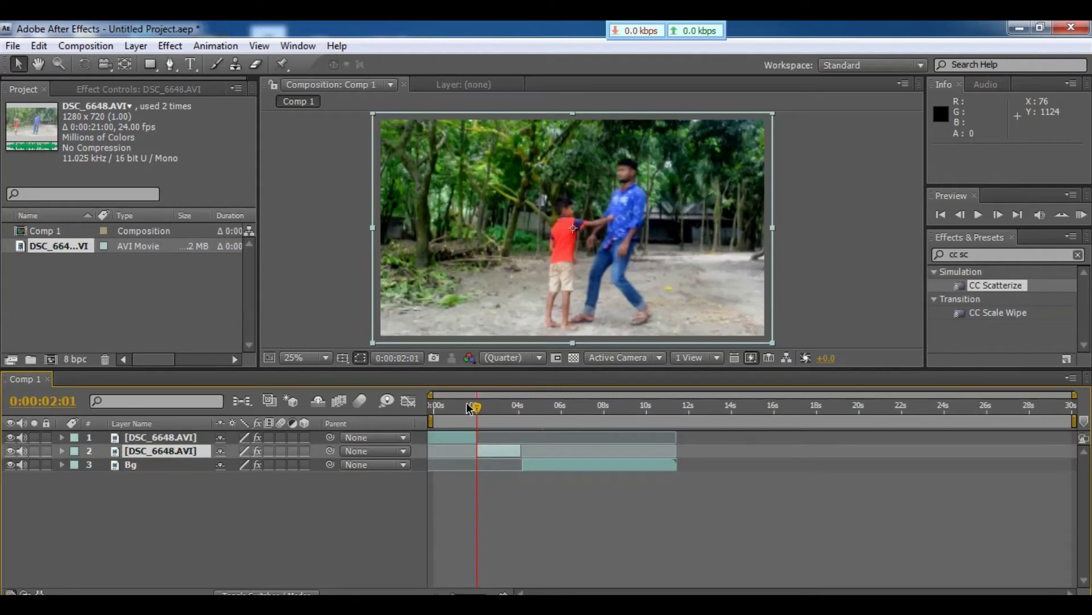
pyautogui.moveTo(478, 406); pyautogui.dragTo(433, 407)
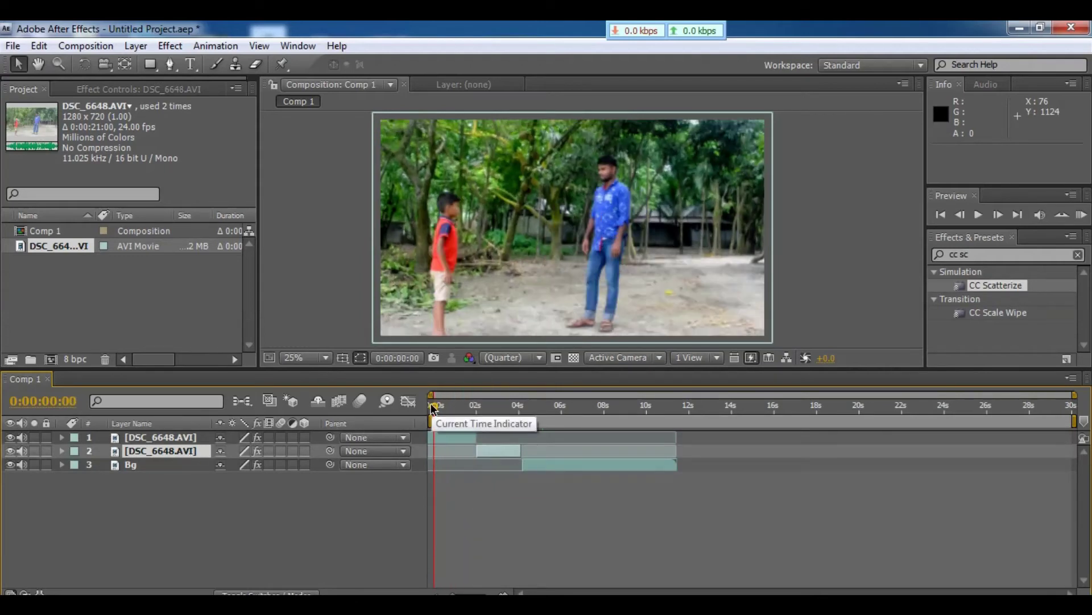
pyautogui.press('space')
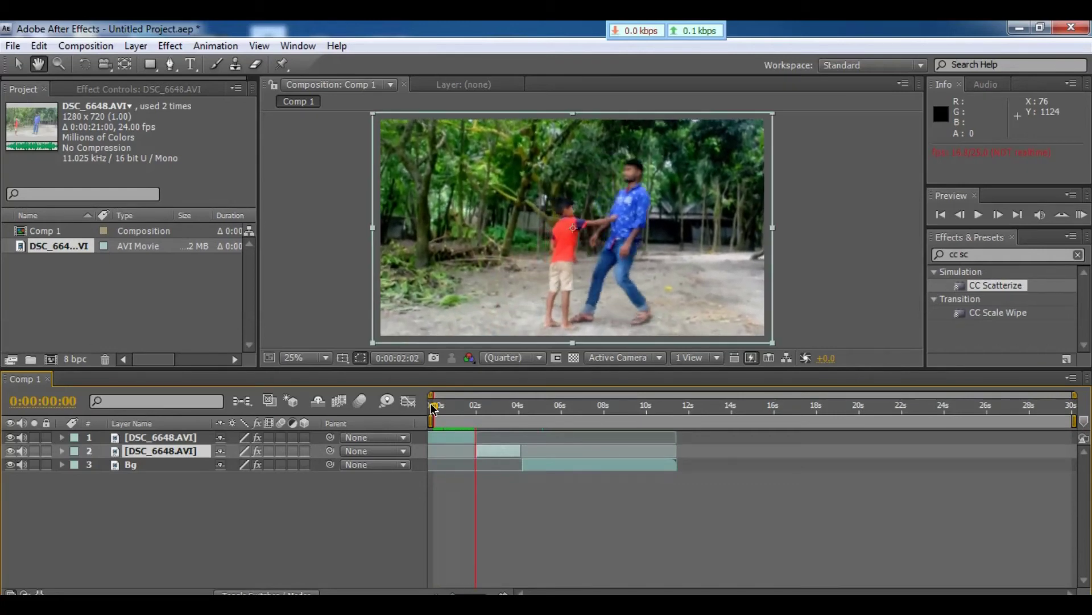
pyautogui.press('space')
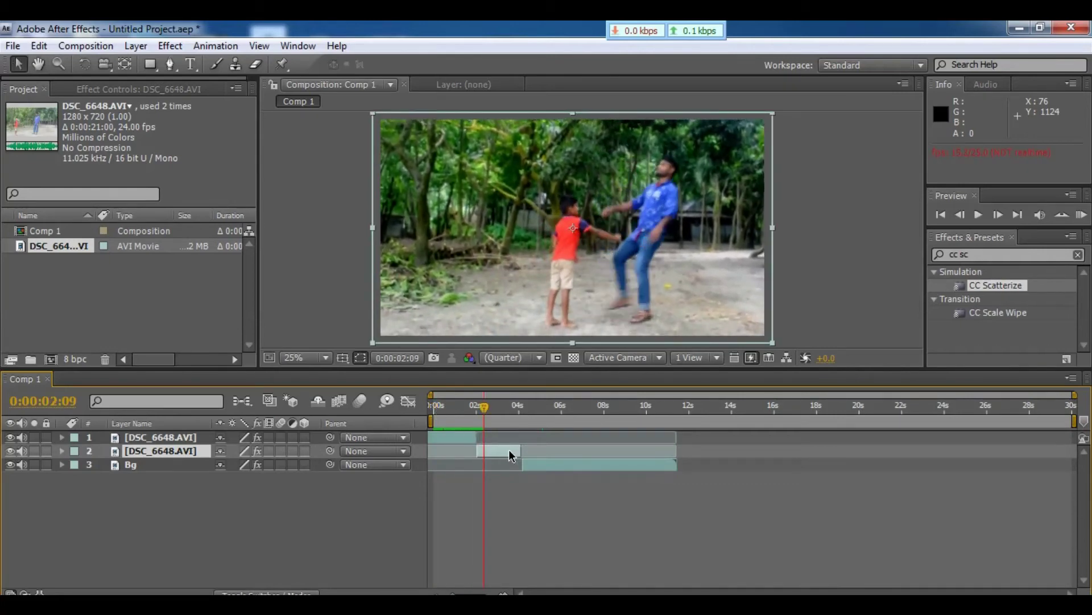
# Select layer 2, set the time near 0:00:02:02, and zoom the timeline to about 1–16 seconds.
pyautogui.click(509, 450)
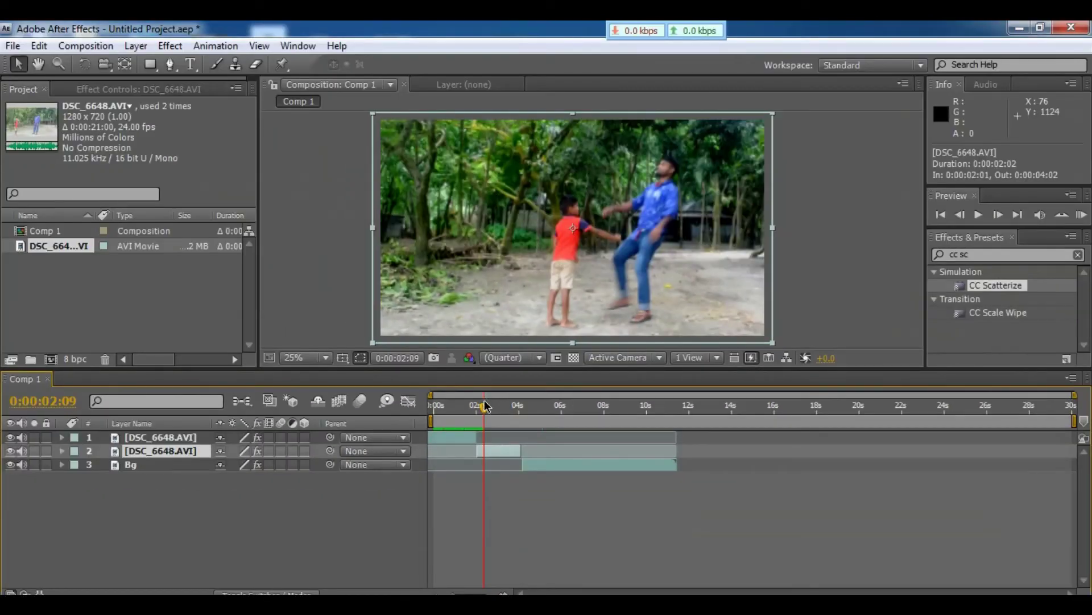
pyautogui.moveTo(484, 405); pyautogui.dragTo(477, 411)
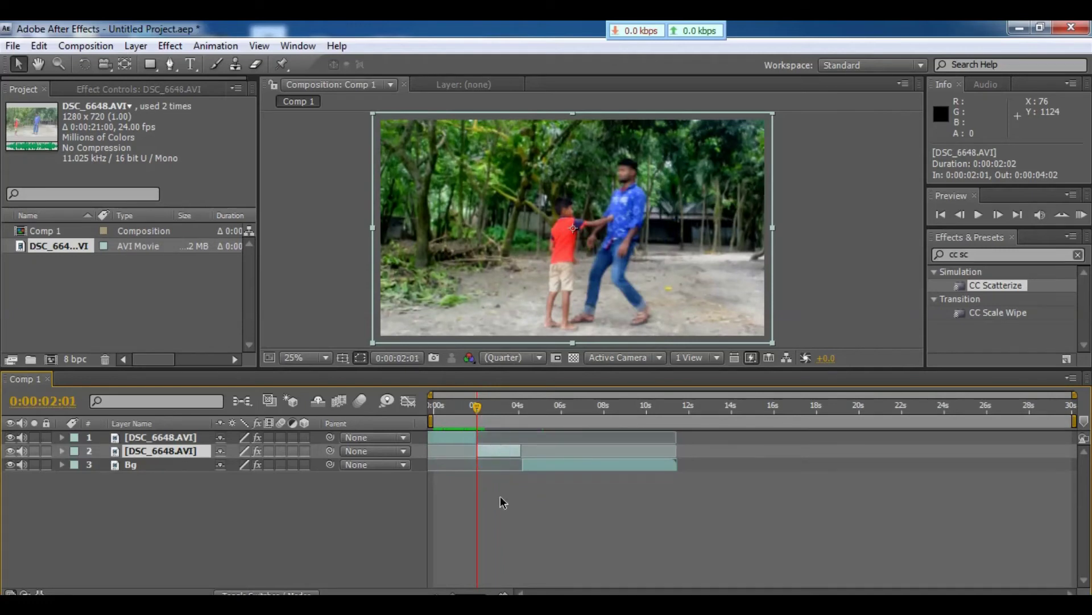
pyautogui.moveTo(489, 592); pyautogui.dragTo(505, 592)
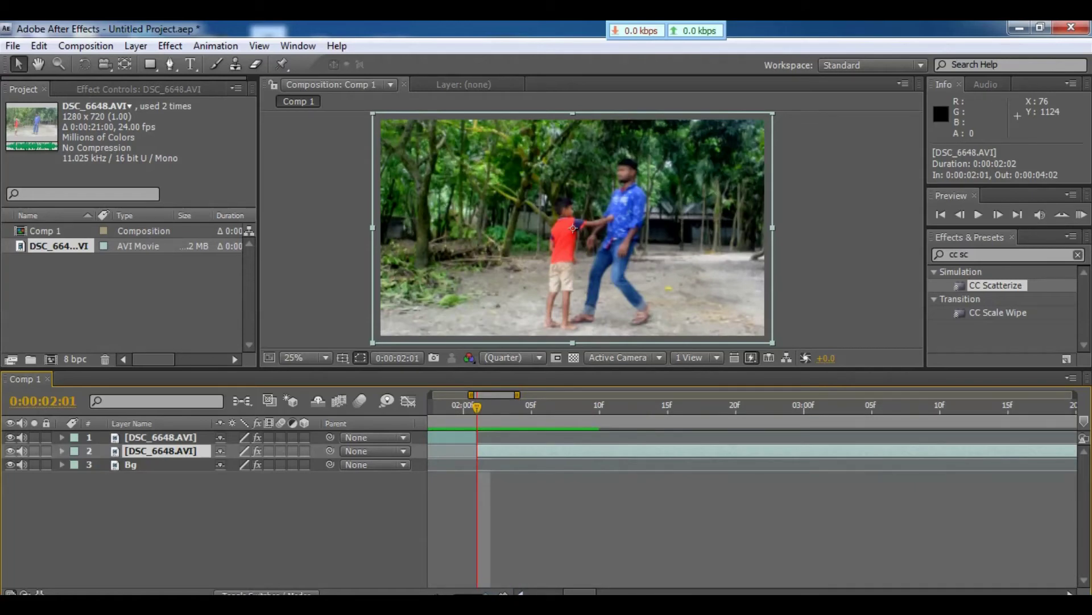
pyautogui.moveTo(505, 591); pyautogui.dragTo(434, 592)
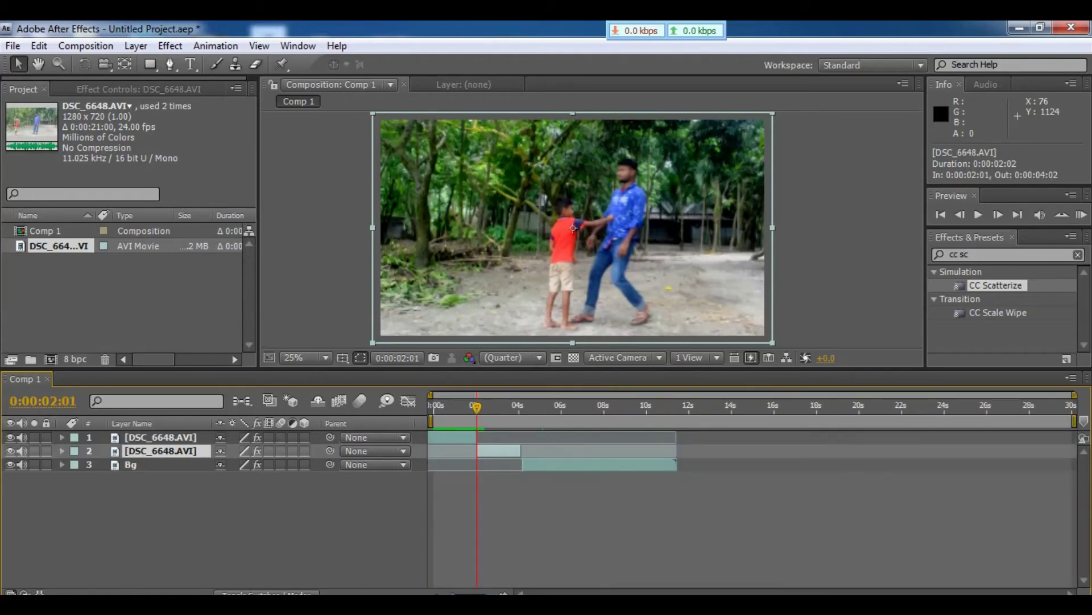
pyautogui.click(503, 593)
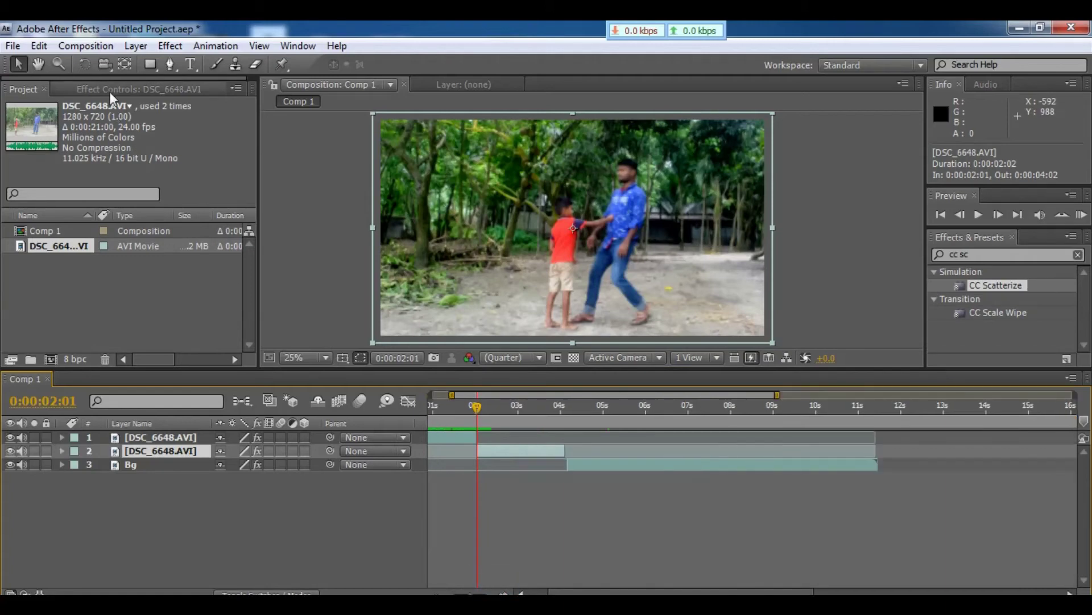
pyautogui.click(135, 46)
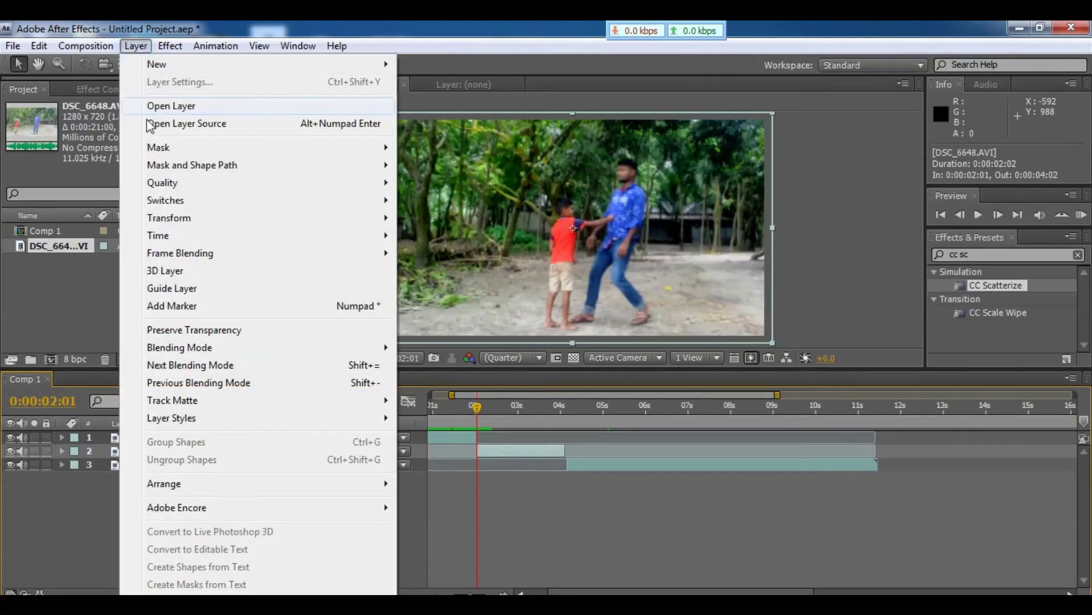
# Apply Layer > Time > Freeze Frame to layer 2, then frame the two figures at 50% zoom.
pyautogui.click(152, 235)
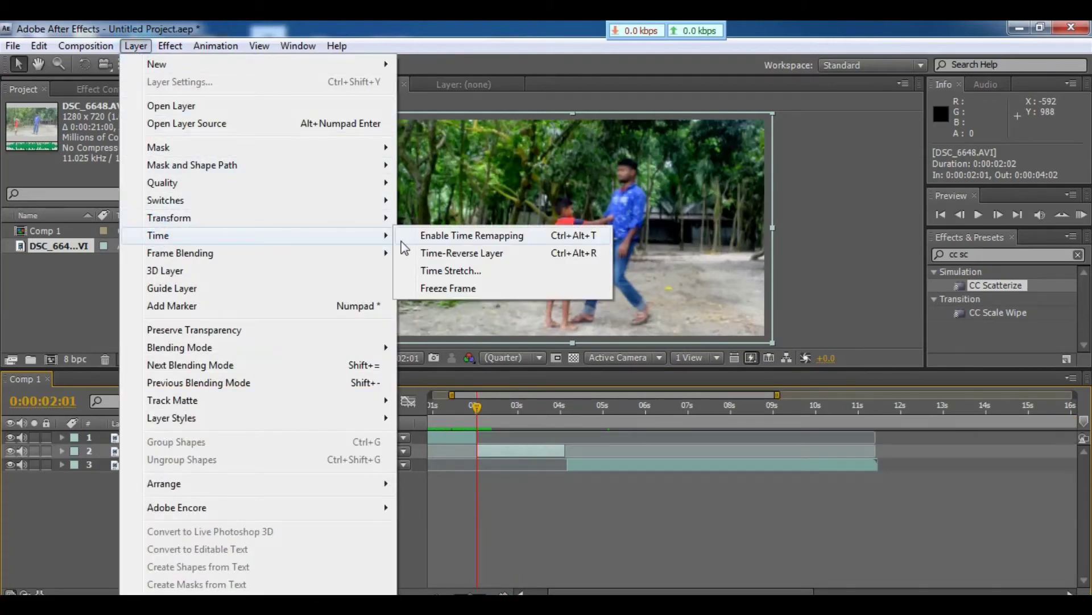
pyautogui.click(452, 288)
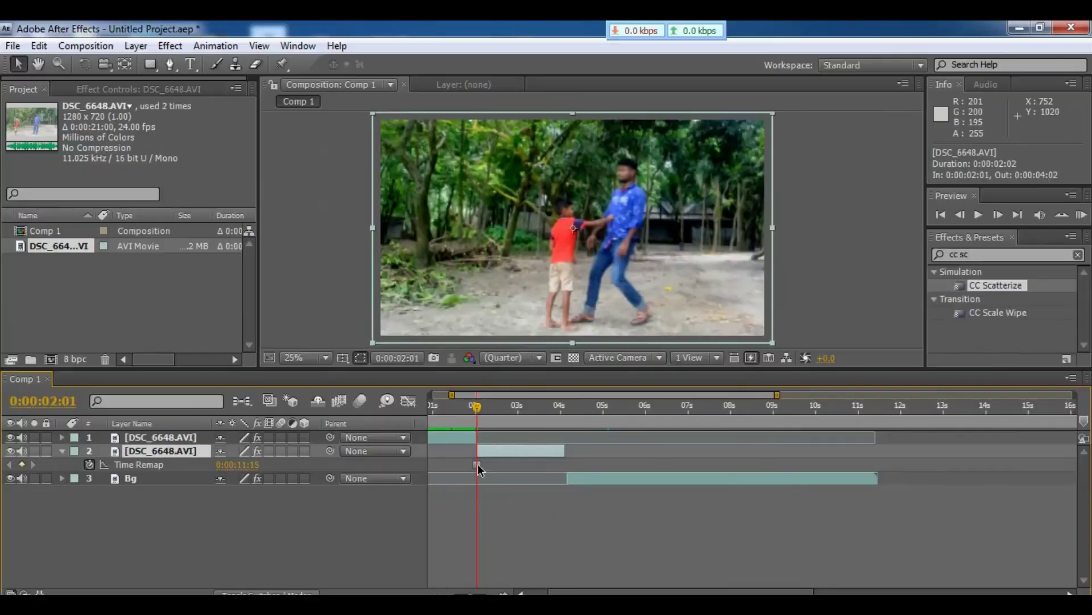
pyautogui.scroll(2, 571, 275)
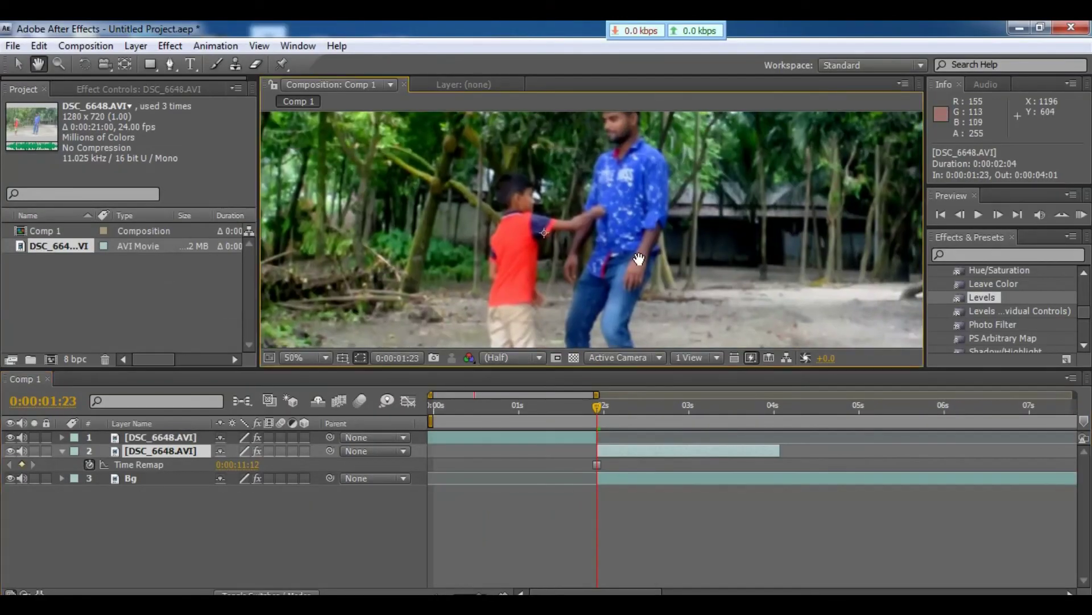
pyautogui.moveTo(638, 259); pyautogui.dragTo(626, 281)
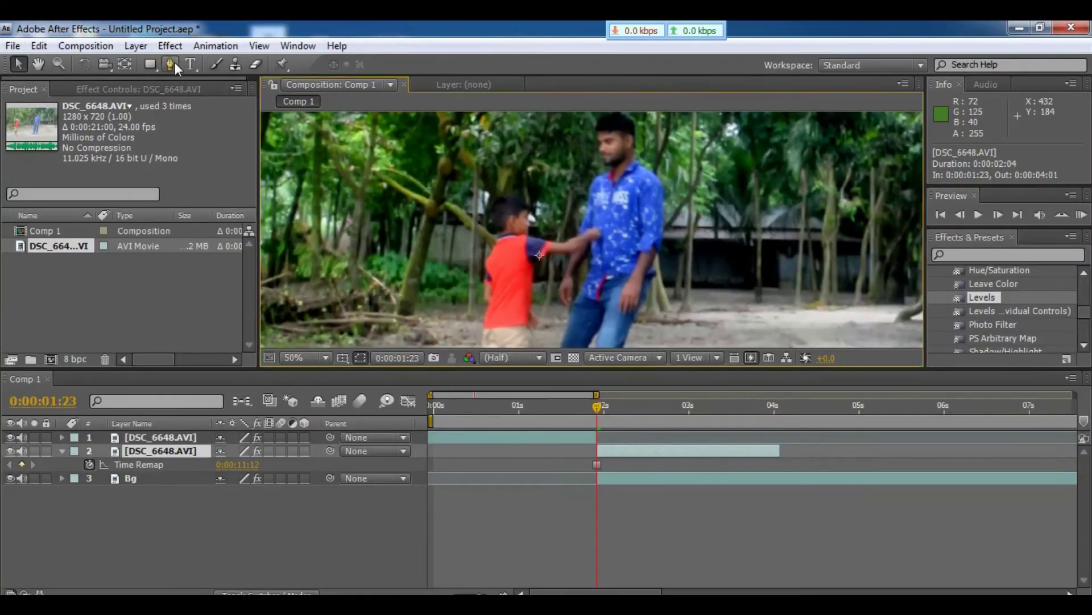
# At 100% view, start the Pen mask around the man's rear leg, heel and sandal.
pyautogui.click(170, 63)
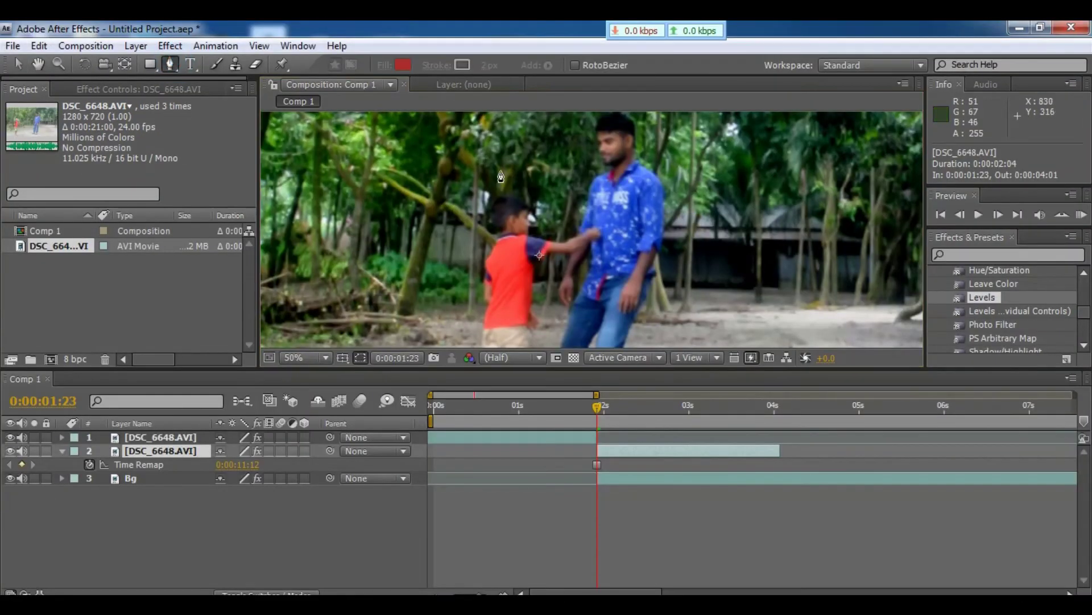
pyautogui.press('/')
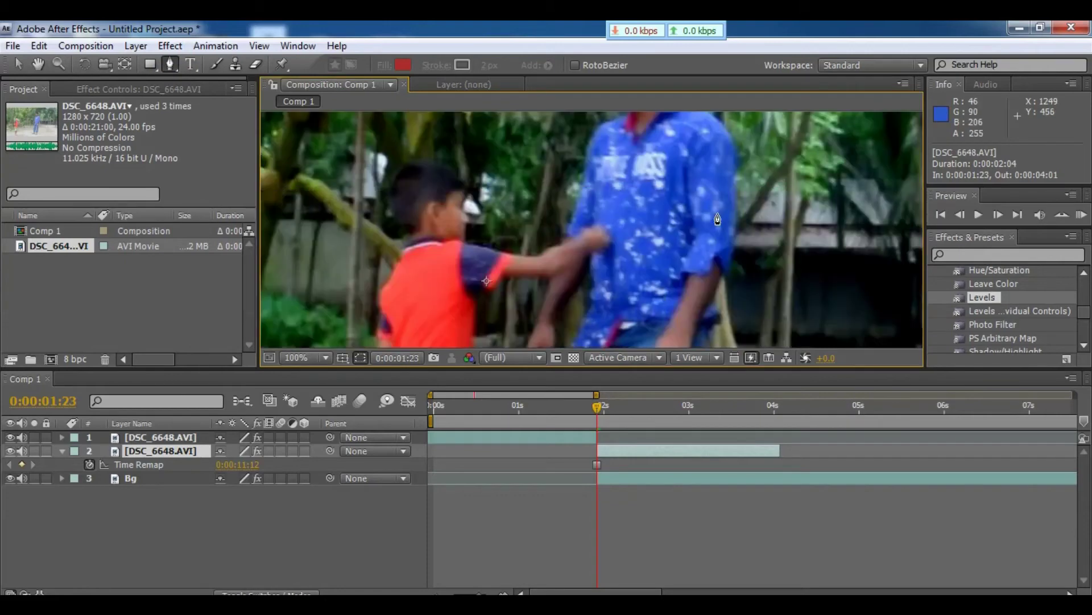
pyautogui.moveTo(717, 214); pyautogui.dragTo(712, 126)
pyautogui.moveTo(722, 212); pyautogui.dragTo(712, 122)
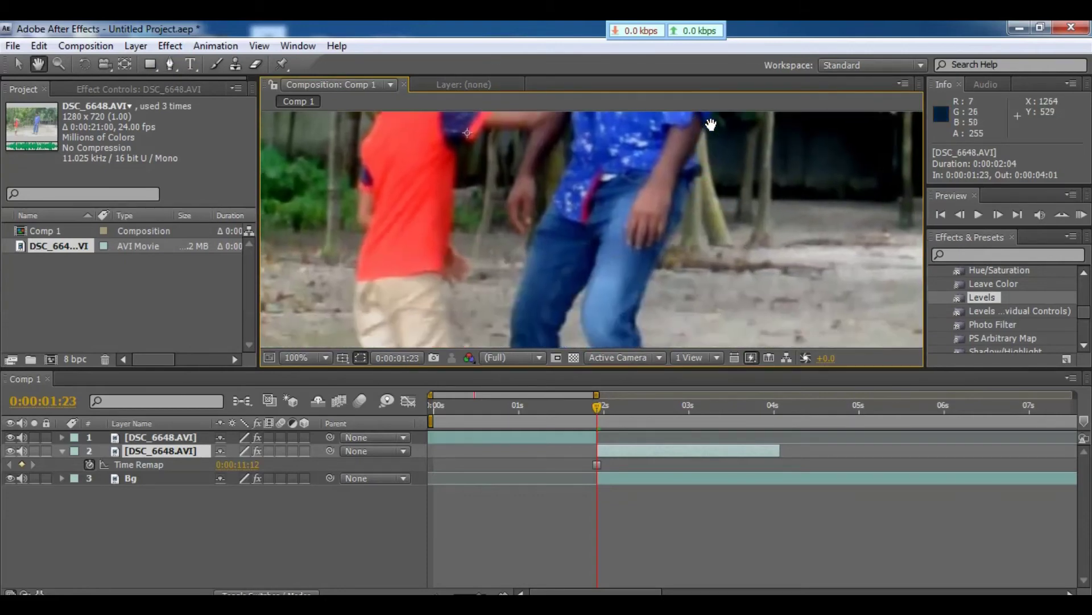
pyautogui.moveTo(698, 221); pyautogui.dragTo(687, 98)
pyautogui.moveTo(690, 239); pyautogui.dragTo(671, 165)
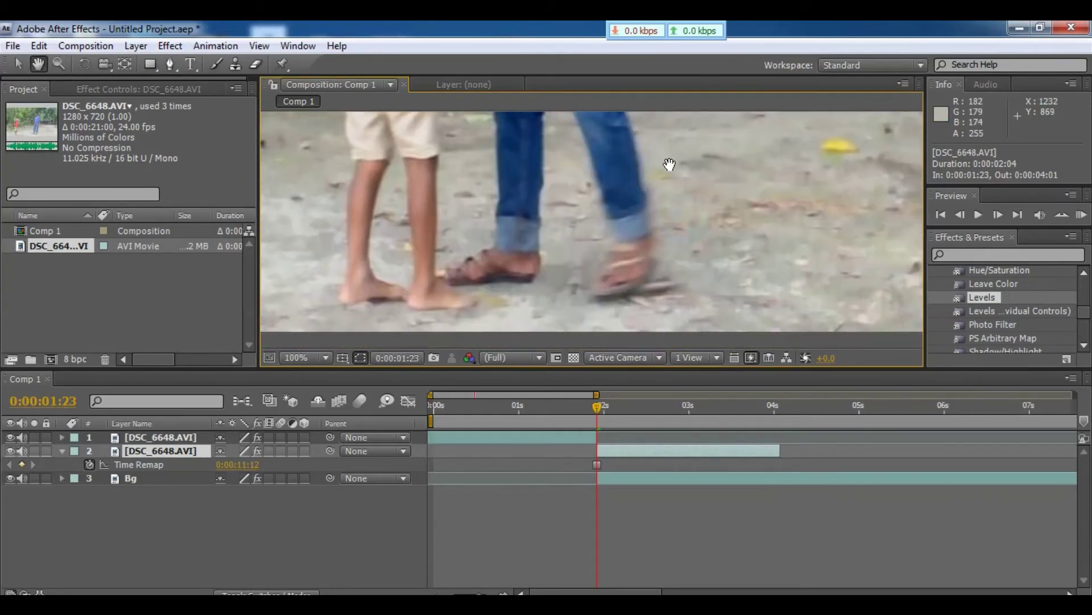
pyautogui.click(642, 155)
pyautogui.click(661, 239)
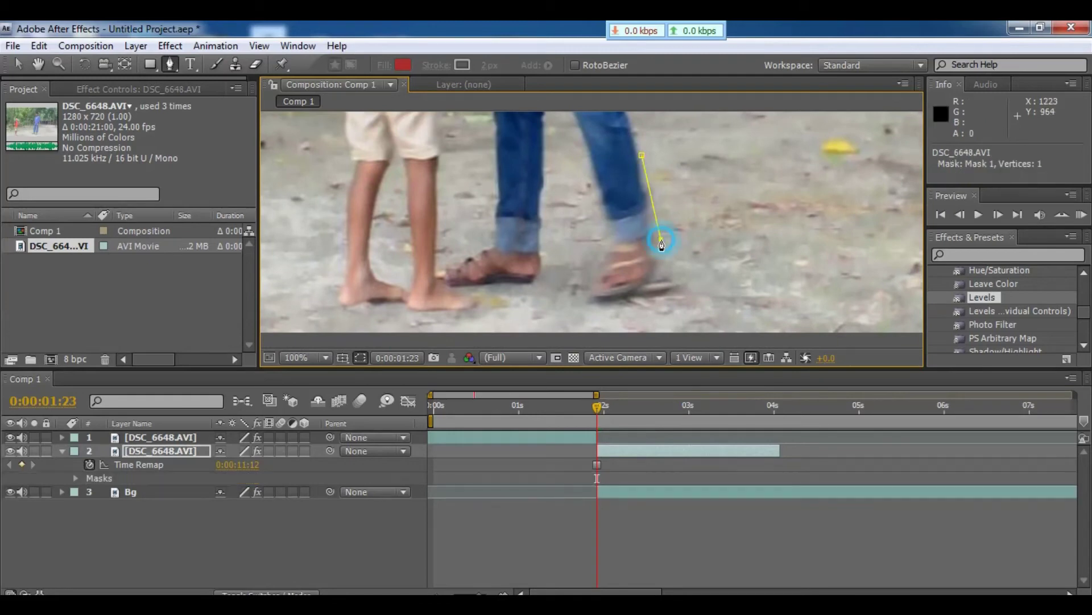
pyautogui.click(656, 279)
pyautogui.click(620, 301)
pyautogui.click(594, 300)
pyautogui.click(607, 228)
# Continue the mask up toward the crotch and down around the front leg and sandal.
pyautogui.moveTo(593, 195); pyautogui.dragTo(610, 268)
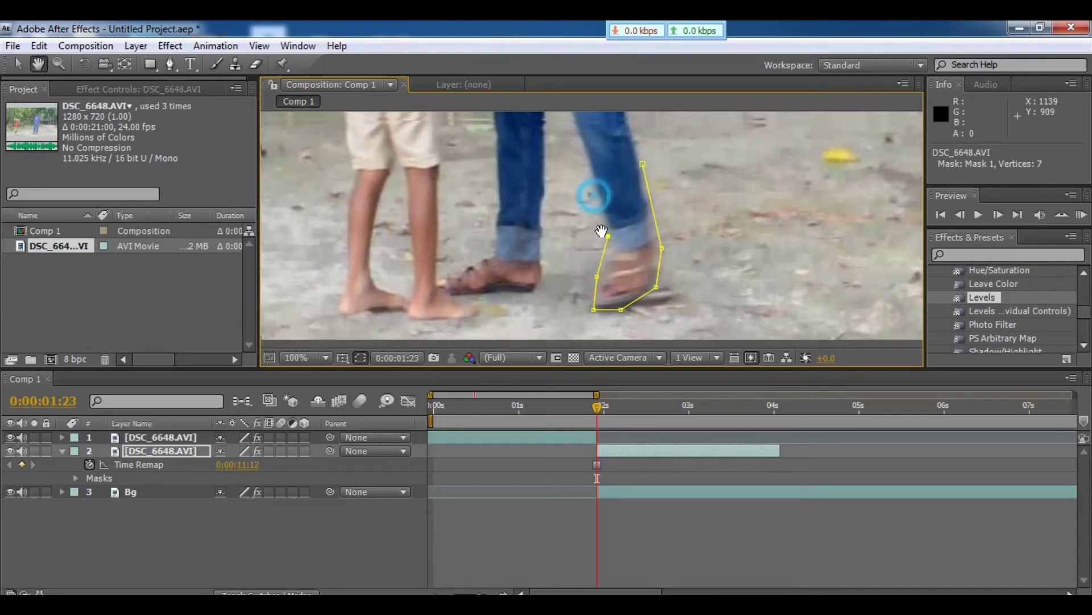
pyautogui.click(595, 210)
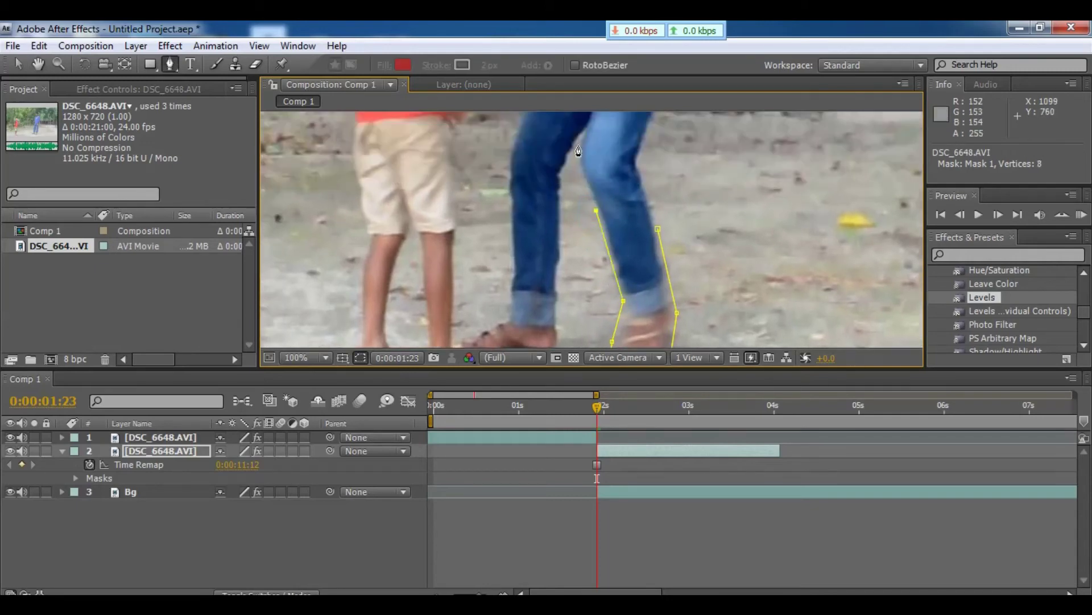
pyautogui.click(576, 138)
pyautogui.click(562, 186)
pyautogui.click(562, 295)
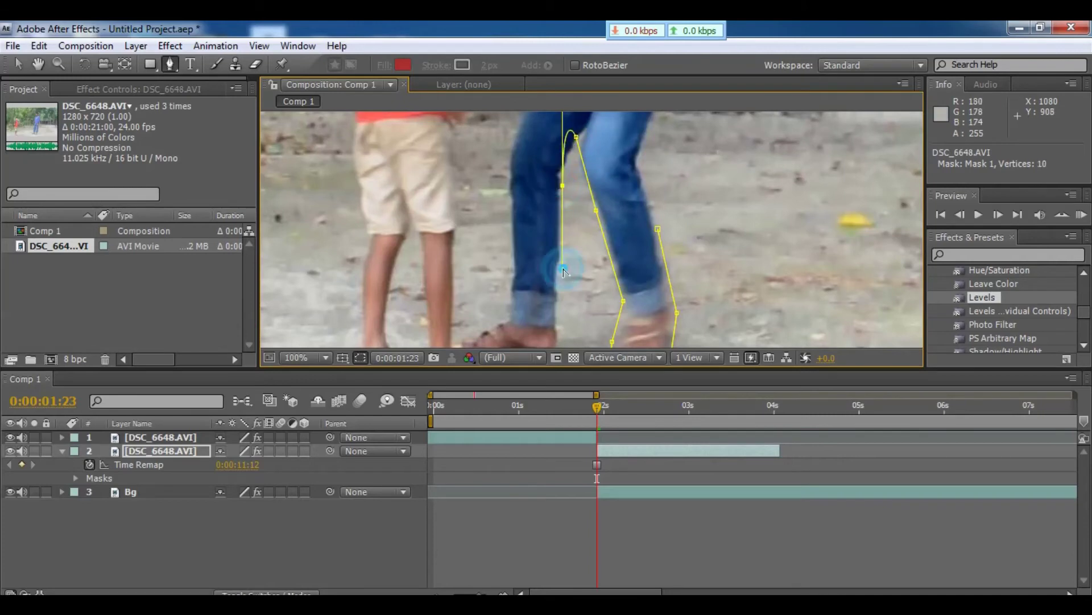
pyautogui.moveTo(562, 294); pyautogui.dragTo(565, 238)
pyautogui.click(563, 276)
pyautogui.click(539, 301)
pyautogui.click(481, 303)
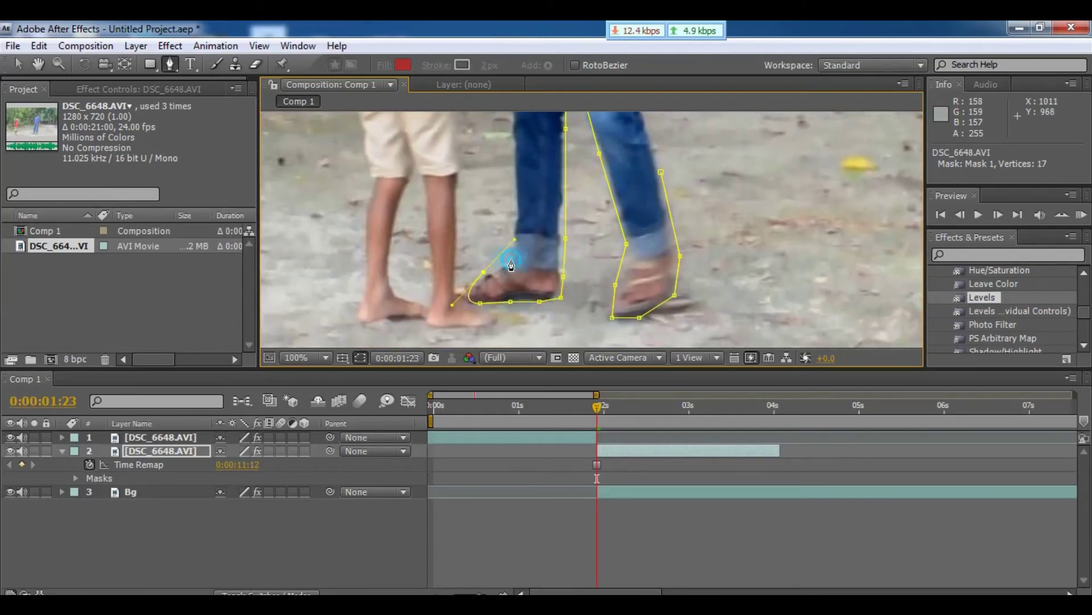
# Extend the mask along the man's left leg and up his side.
pyautogui.scroll(3, 524, 199)
pyautogui.click(529, 266)
pyautogui.click(530, 234)
pyautogui.click(538, 204)
pyautogui.scroll(2, 569, 176)
pyautogui.click(547, 215)
pyautogui.click(569, 184)
pyautogui.click(556, 171)
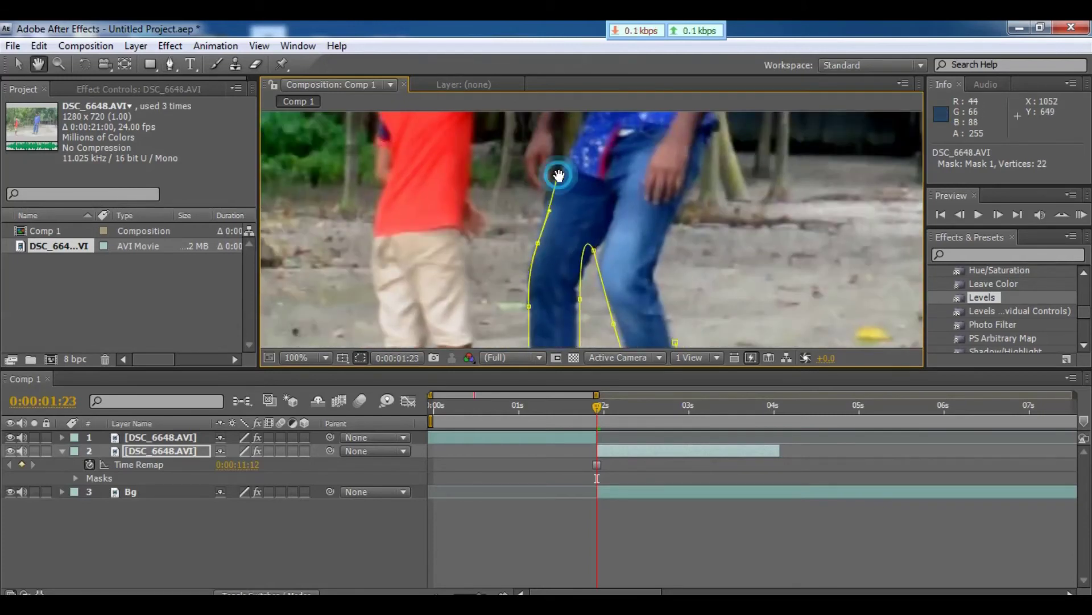
pyautogui.scroll(2, 556, 171)
pyautogui.click(575, 193)
pyautogui.click(578, 163)
# Trace the mask around the boy's arm and up to the man's shoulder.
pyautogui.click(537, 278)
pyautogui.click(525, 222)
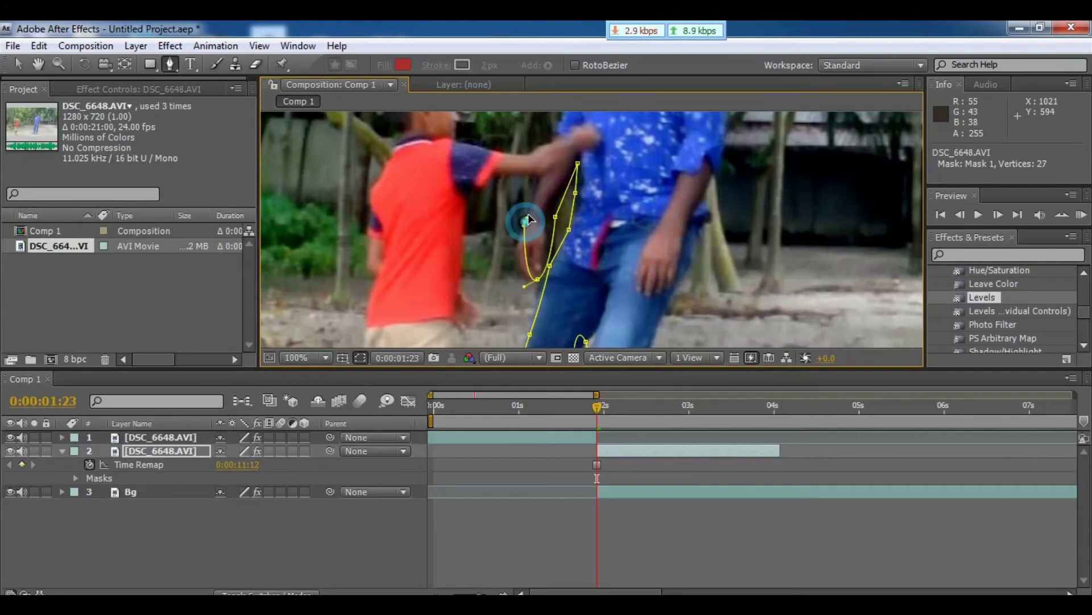
pyautogui.click(539, 177)
pyautogui.click(597, 146)
pyautogui.click(596, 131)
pyautogui.click(581, 128)
pyautogui.moveTo(566, 142); pyautogui.dragTo(527, 288)
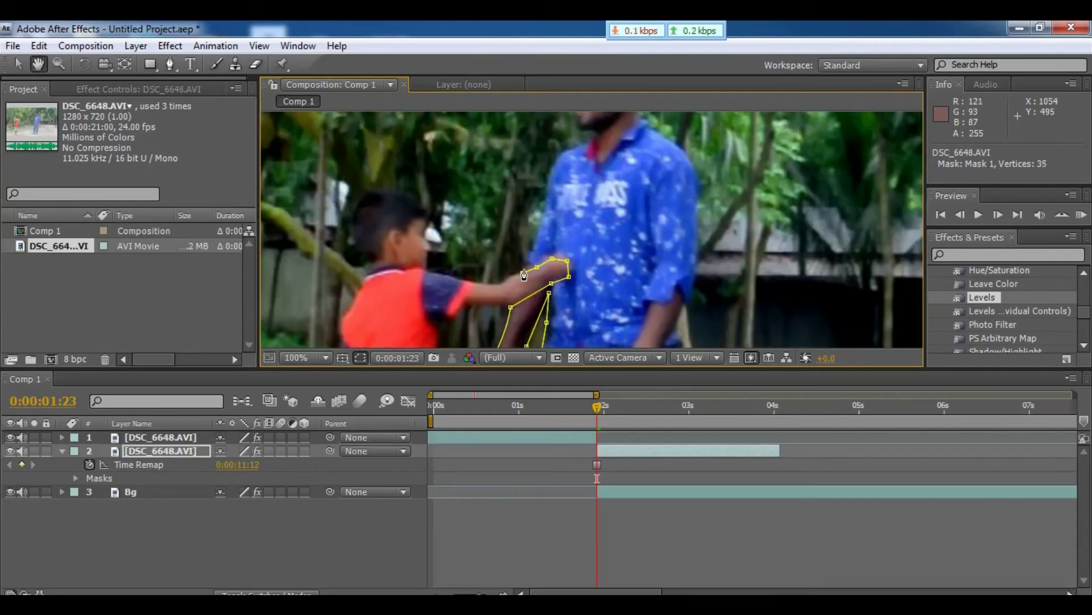
pyautogui.click(556, 165)
pyautogui.moveTo(556, 166); pyautogui.dragTo(535, 231)
pyautogui.click(528, 165)
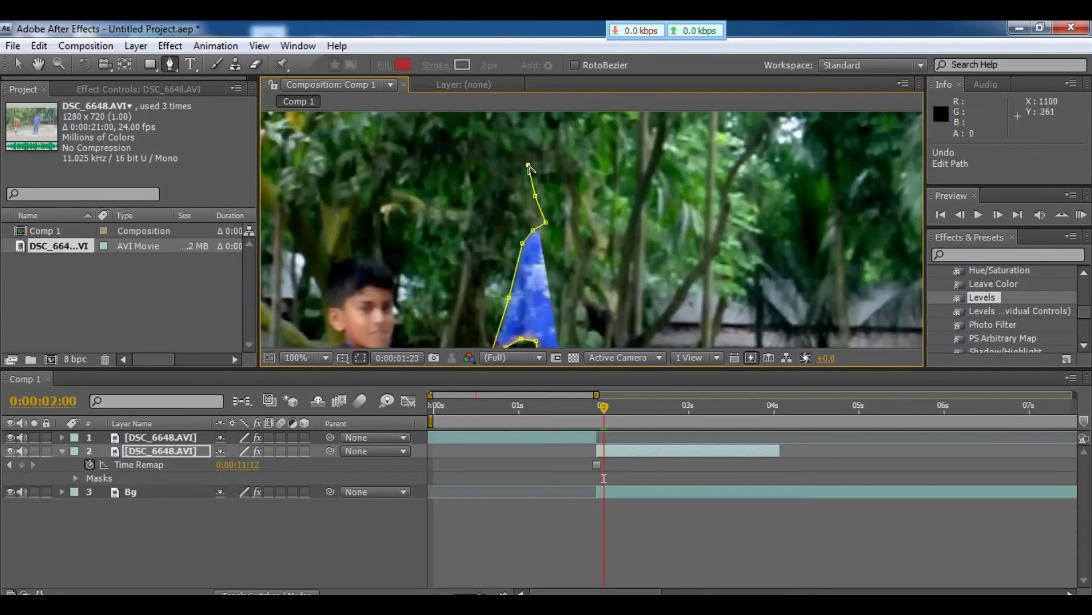
pyautogui.moveTo(528, 165); pyautogui.dragTo(495, 273)
# Close the mask around the man's head, down his side and right leg, then zoom out to 25%.
pyautogui.click(499, 222)
pyautogui.click(548, 208)
pyautogui.click(579, 228)
pyautogui.click(585, 277)
pyautogui.click(588, 310)
pyautogui.moveTo(588, 309); pyautogui.dragTo(580, 287)
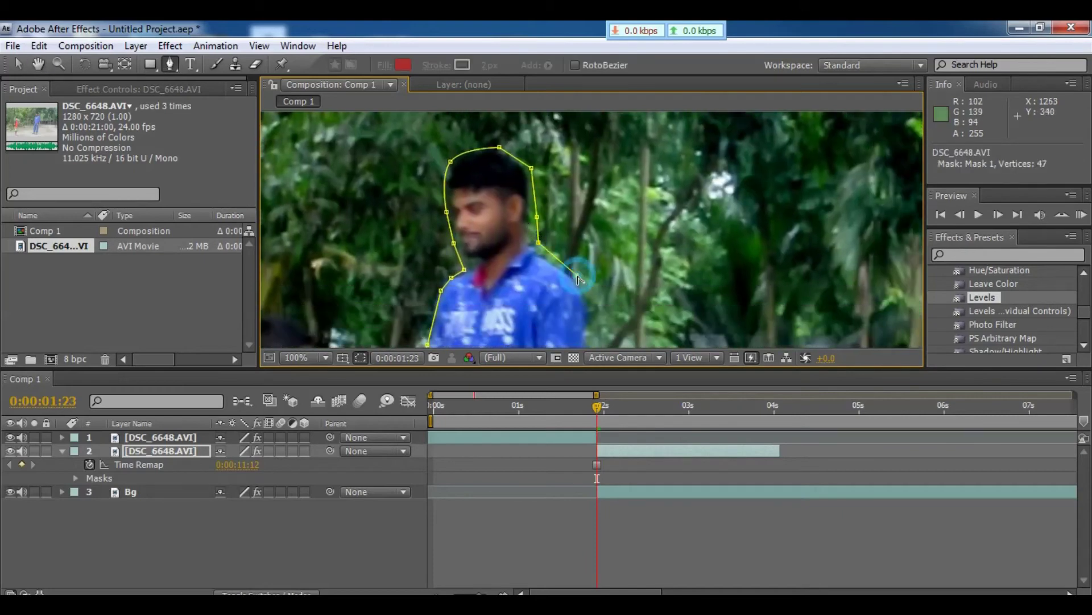
pyautogui.moveTo(569, 398)
pyautogui.mouseDown()
pyautogui.moveTo(501, 227)
pyautogui.moveTo(445, 130)
pyautogui.mouseUp()
pyautogui.click(494, 142)
pyautogui.click(472, 176)
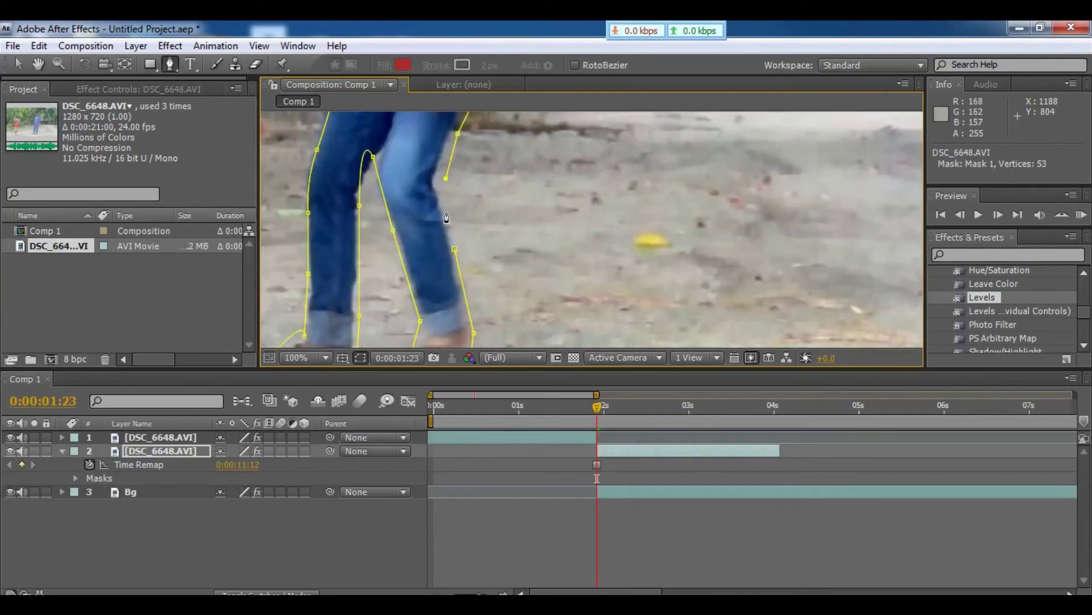
pyautogui.click(458, 133)
pyautogui.click(446, 179)
pyautogui.scroll(-2, 457, 249)
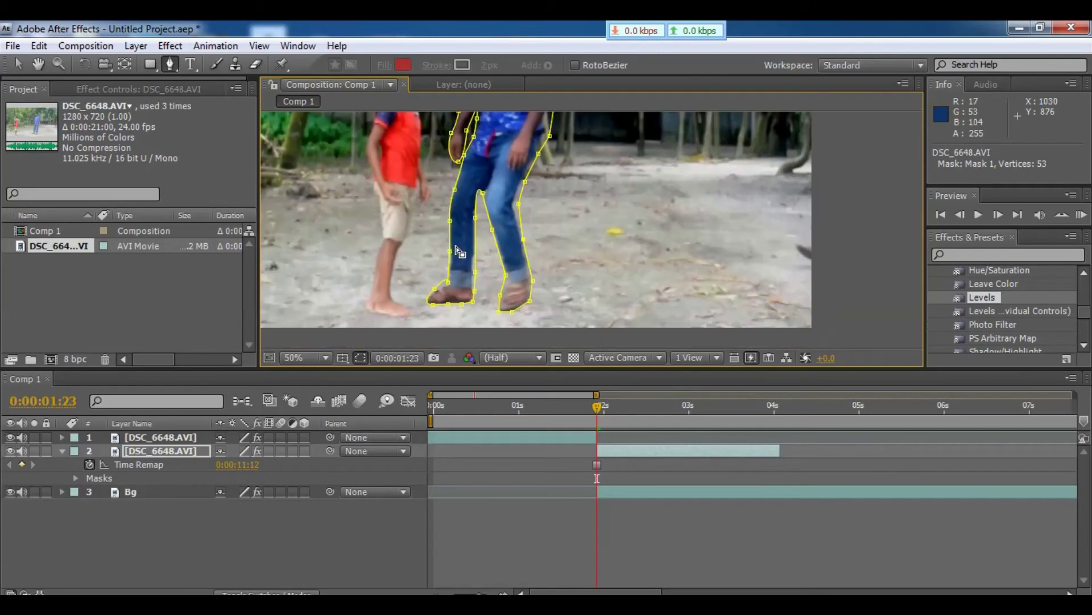
pyautogui.scroll(-2, 457, 249)
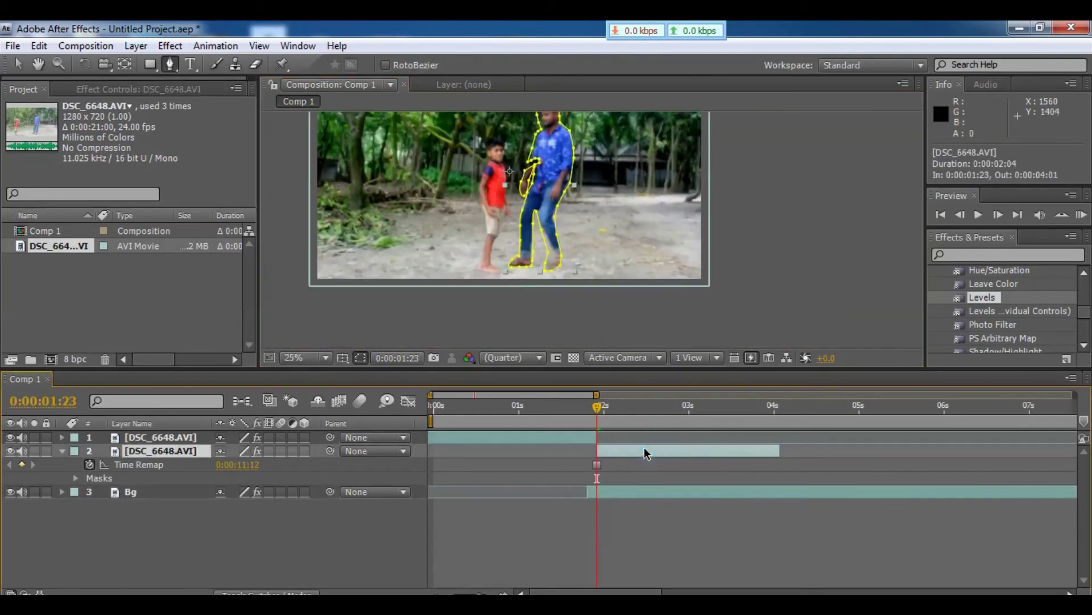
# Select layer 2 and search Effects & Presets for 'cc sc' to pick CC Scatterize.
pyautogui.click(647, 451)
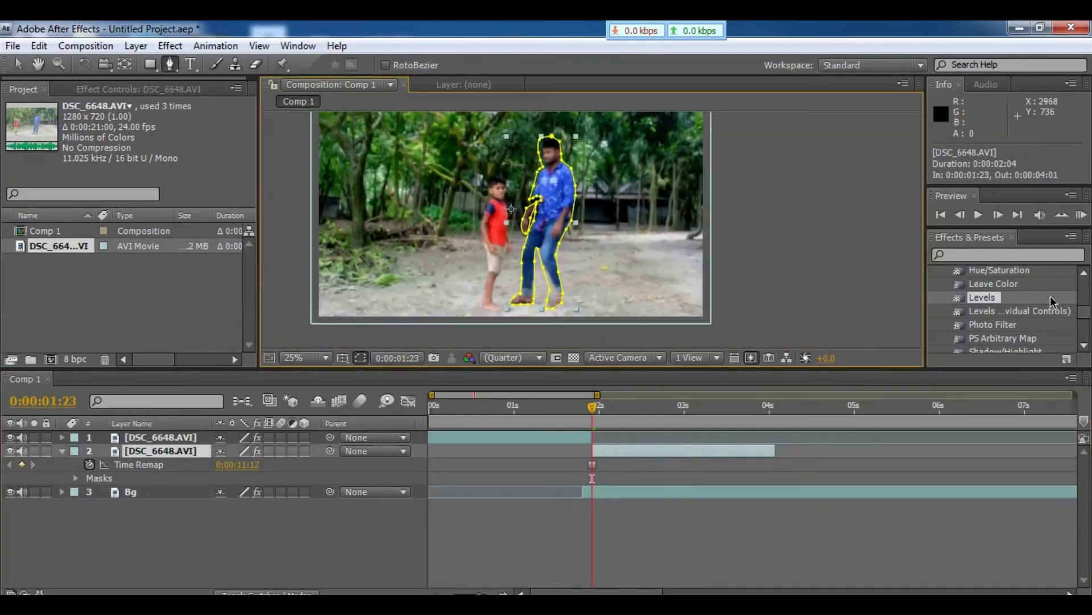
pyautogui.scroll(8, 940, 341)
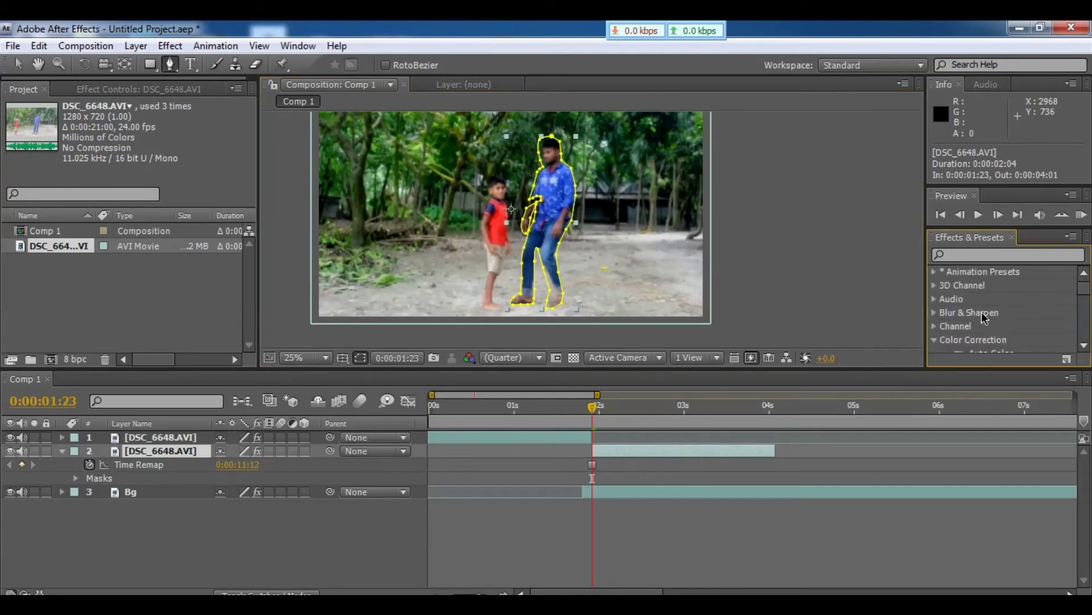
pyautogui.click(935, 339)
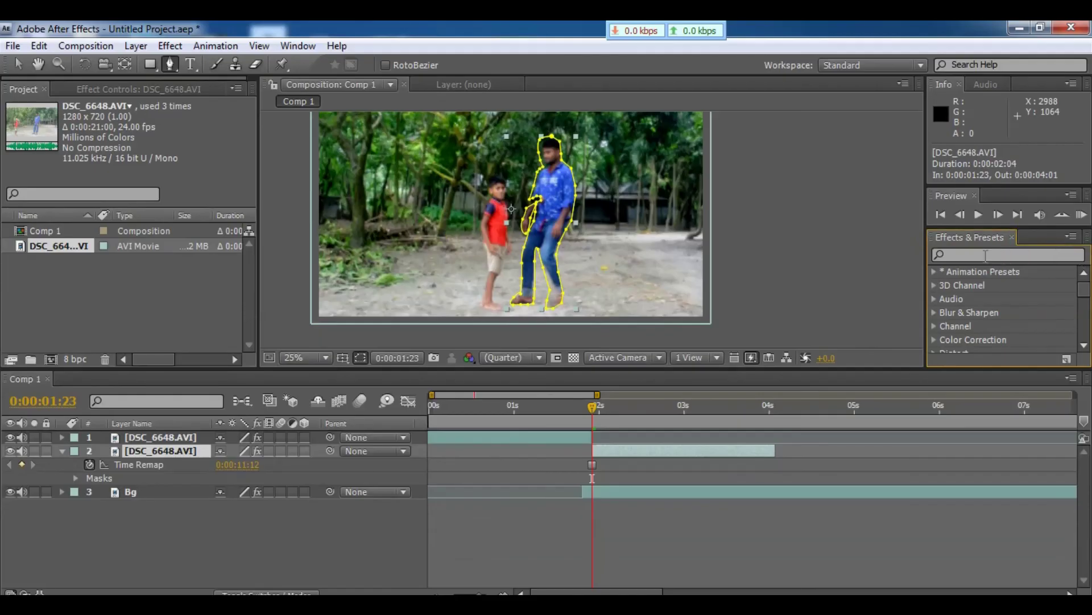
pyautogui.click(983, 255)
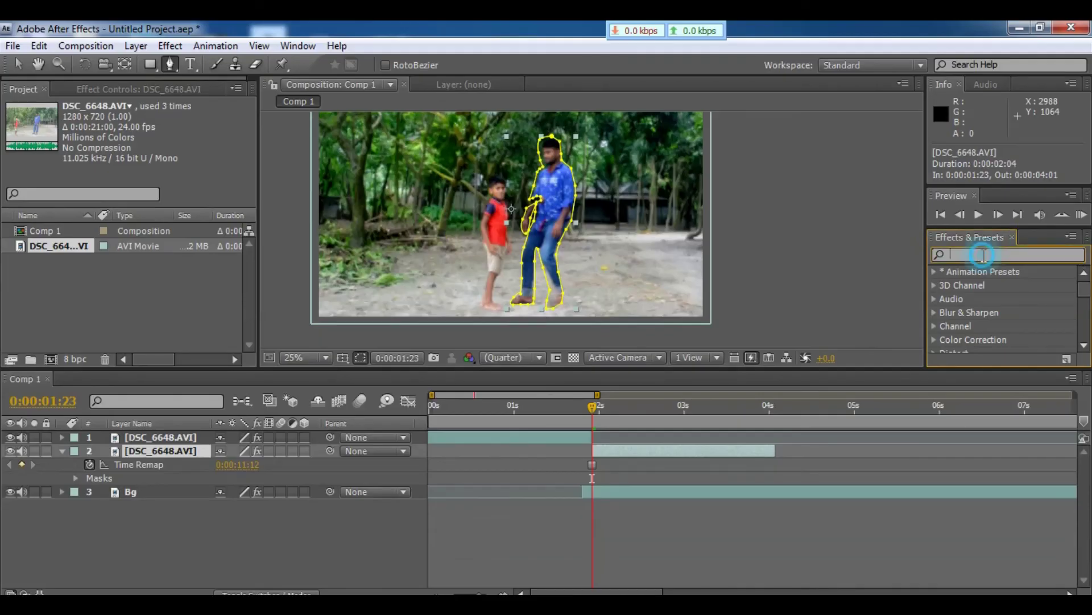
pyautogui.write('cc')
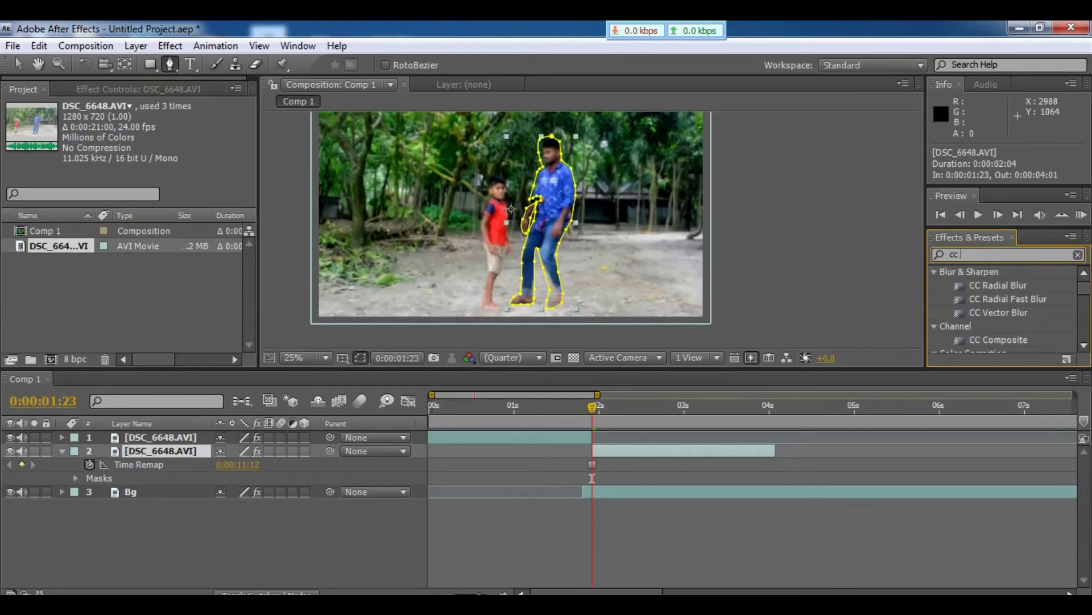
pyautogui.write(' sc')
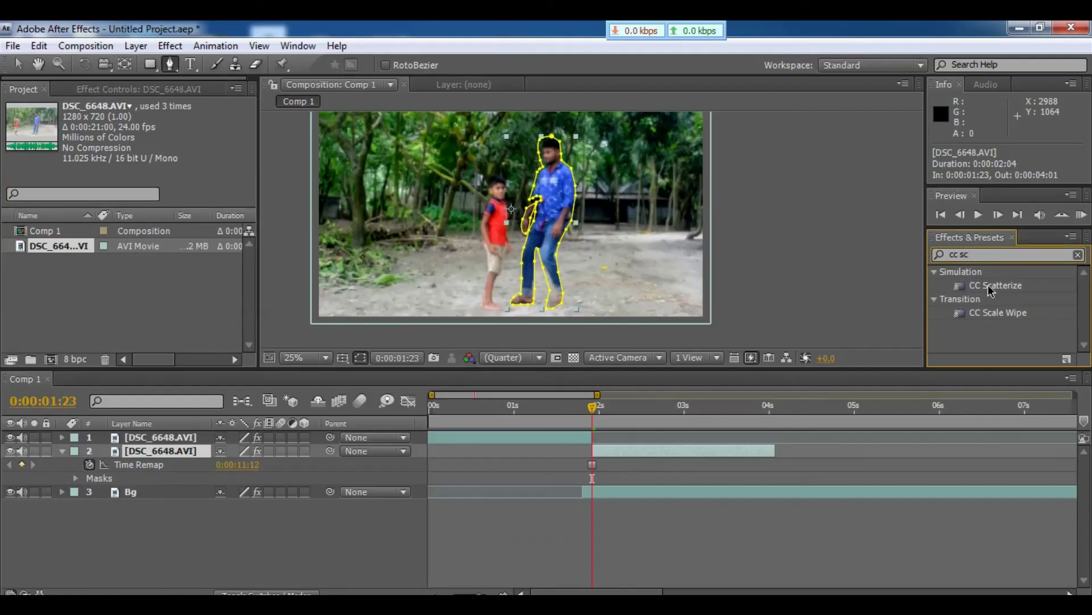
pyautogui.click(996, 286)
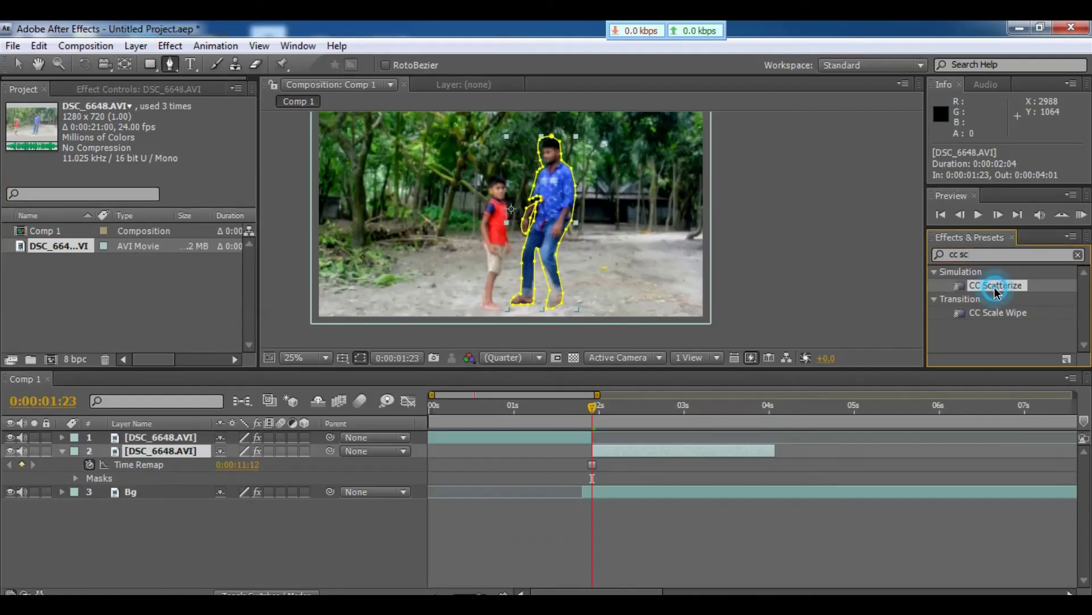
# Drop CC Scatterize onto layer 2 and set a Scatter keyframe of 0 at 0:00:01:23.
pyautogui.moveTo(997, 293)
pyautogui.mouseDown()
pyautogui.moveTo(359, 448)
pyautogui.moveTo(211, 452)
pyautogui.mouseUp()
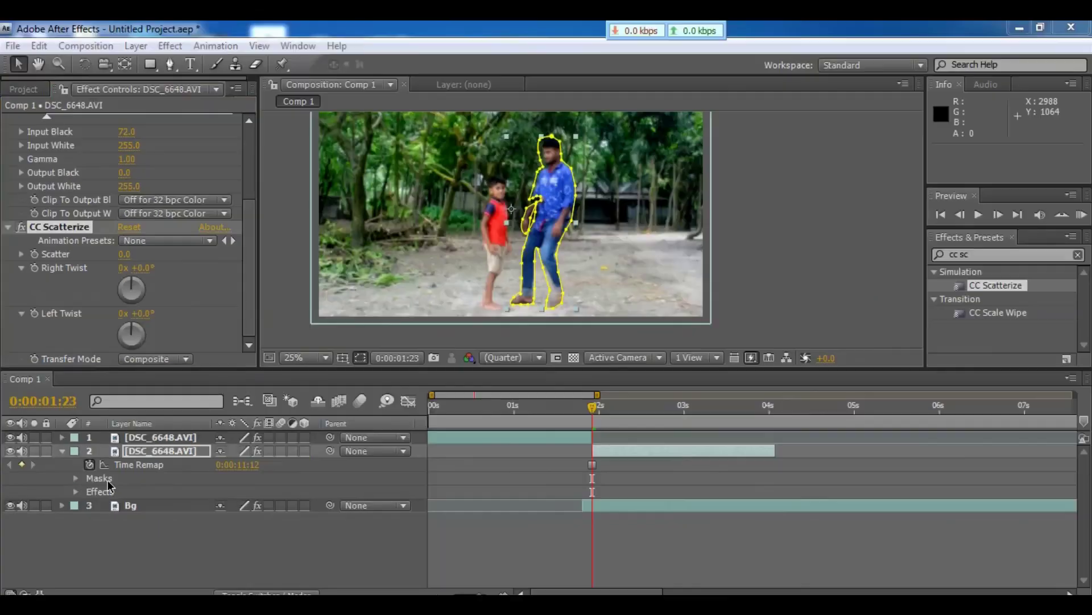
pyautogui.click(76, 491)
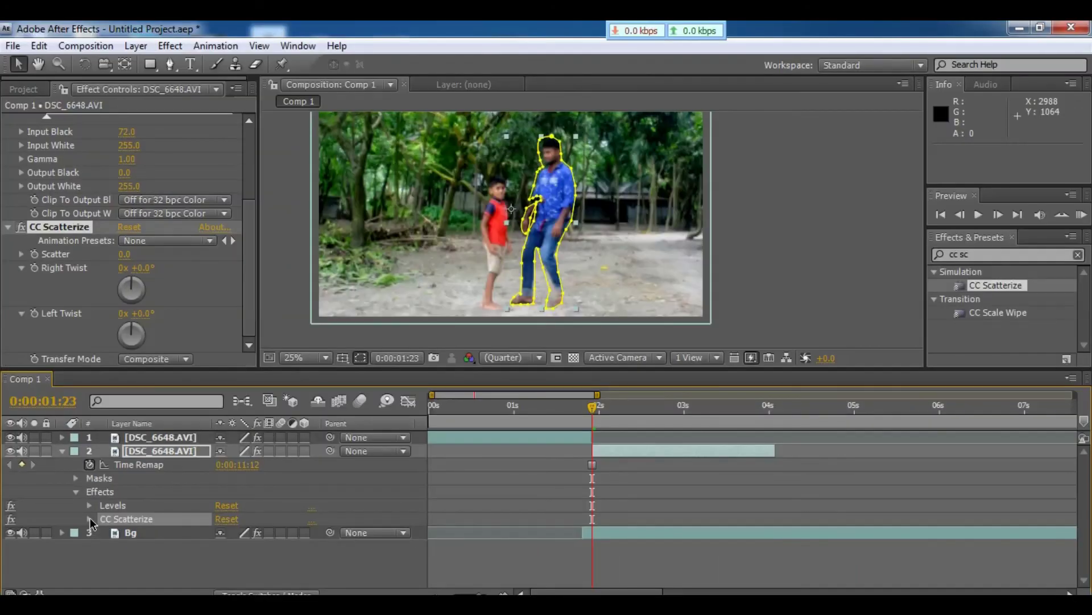
pyautogui.click(89, 519)
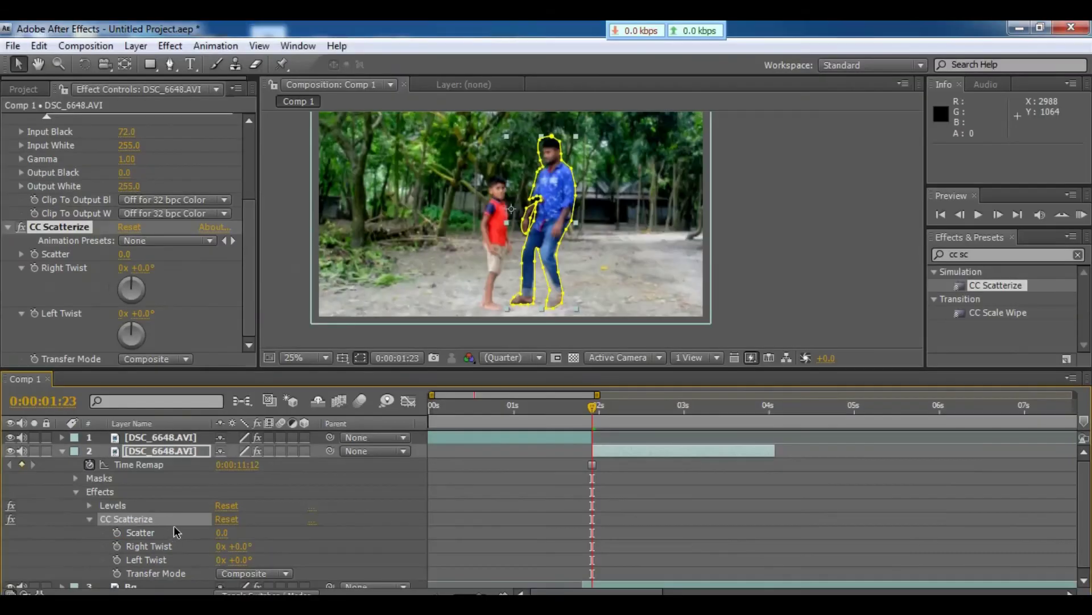
pyautogui.click(117, 533)
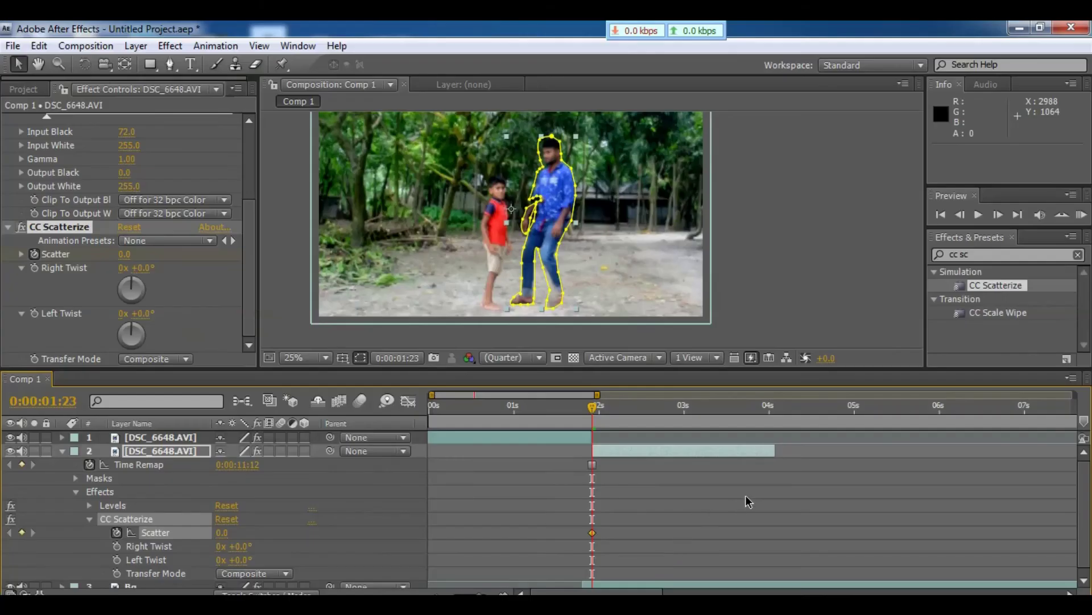
# At 0:00:02:14 raise Scatter to 334, then return the time to 0:00:00:00.
pyautogui.moveTo(592, 407); pyautogui.dragTo(647, 415)
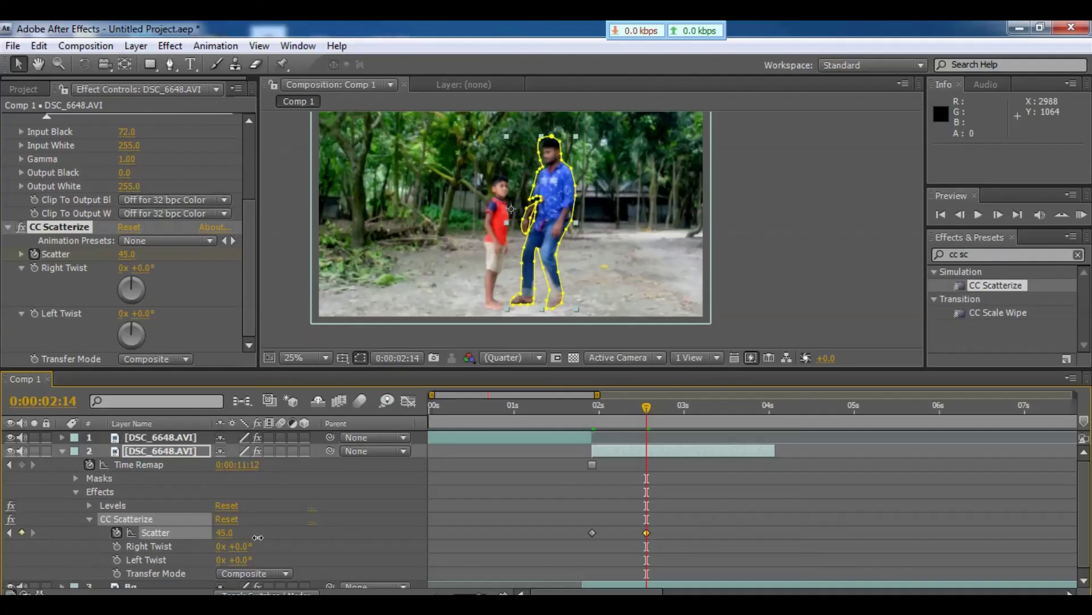
pyautogui.moveTo(227, 532); pyautogui.dragTo(491, 534)
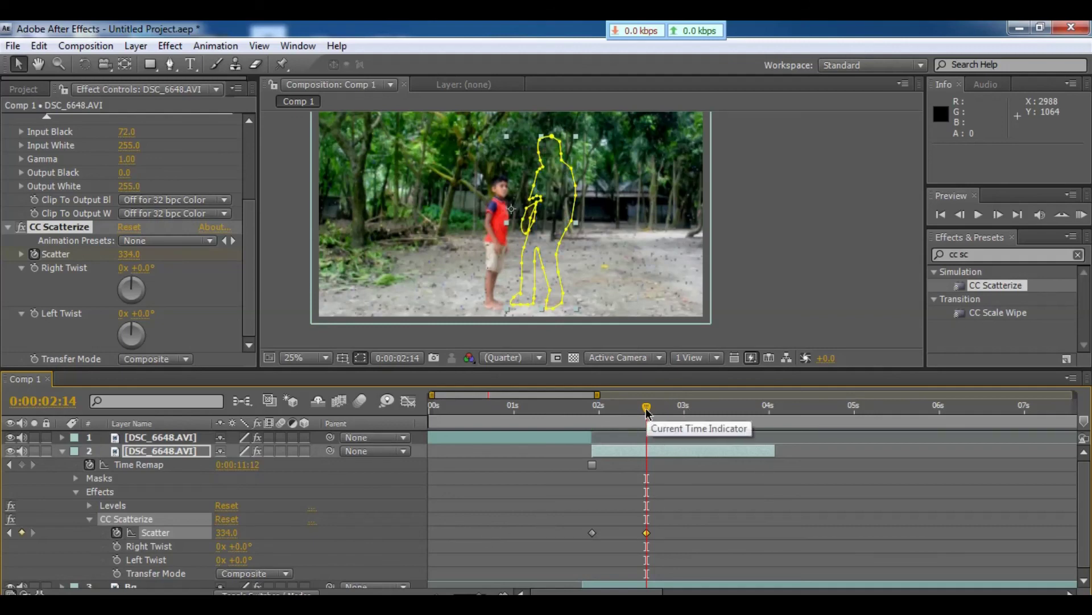
pyautogui.press(',')
pyautogui.press('.')
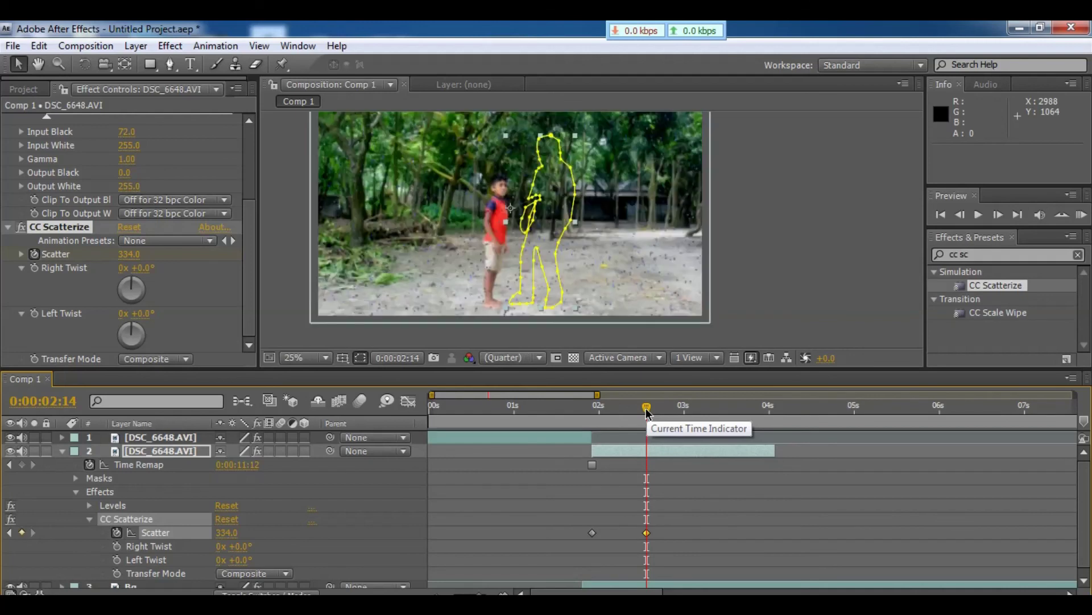
pyautogui.moveTo(646, 410); pyautogui.dragTo(420, 437)
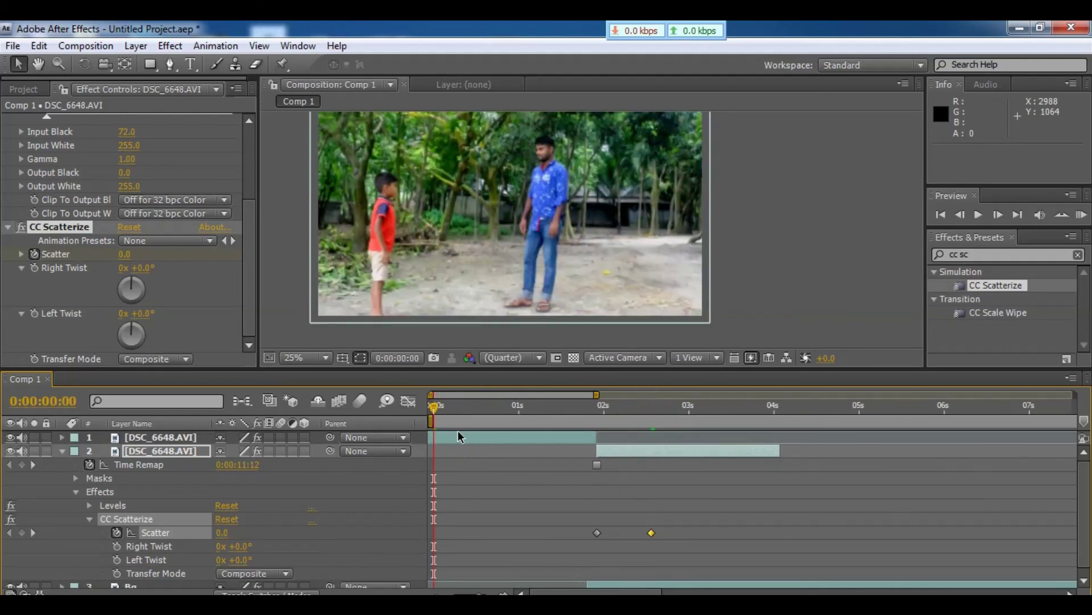
# Show the Project panel, recentre the composition at 25% zoom, and play the preview from the start.
pyautogui.click(459, 435)
pyautogui.press(',')
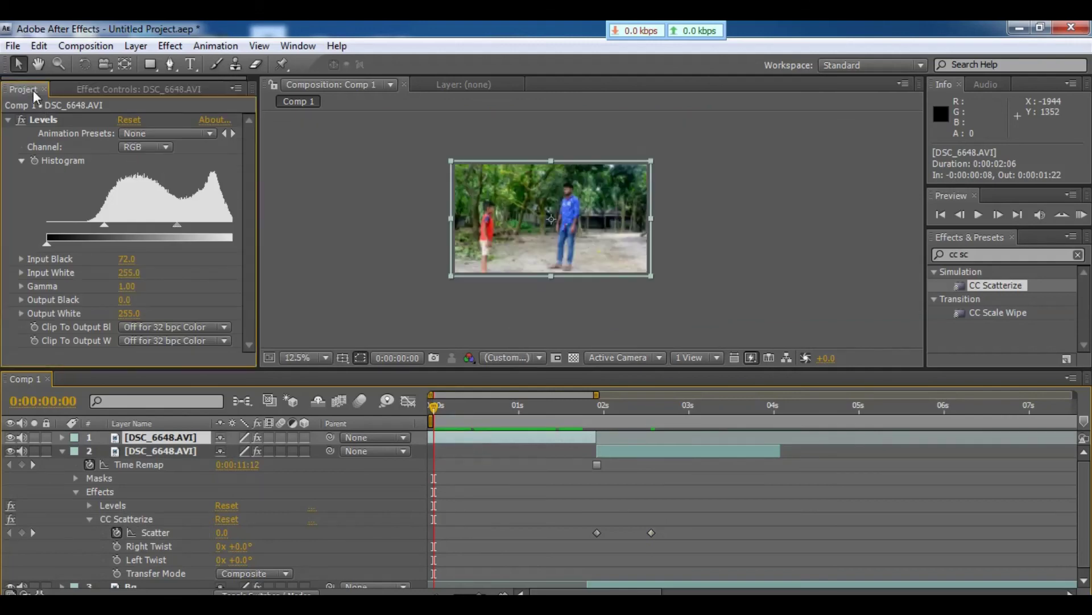
pyautogui.click(23, 90)
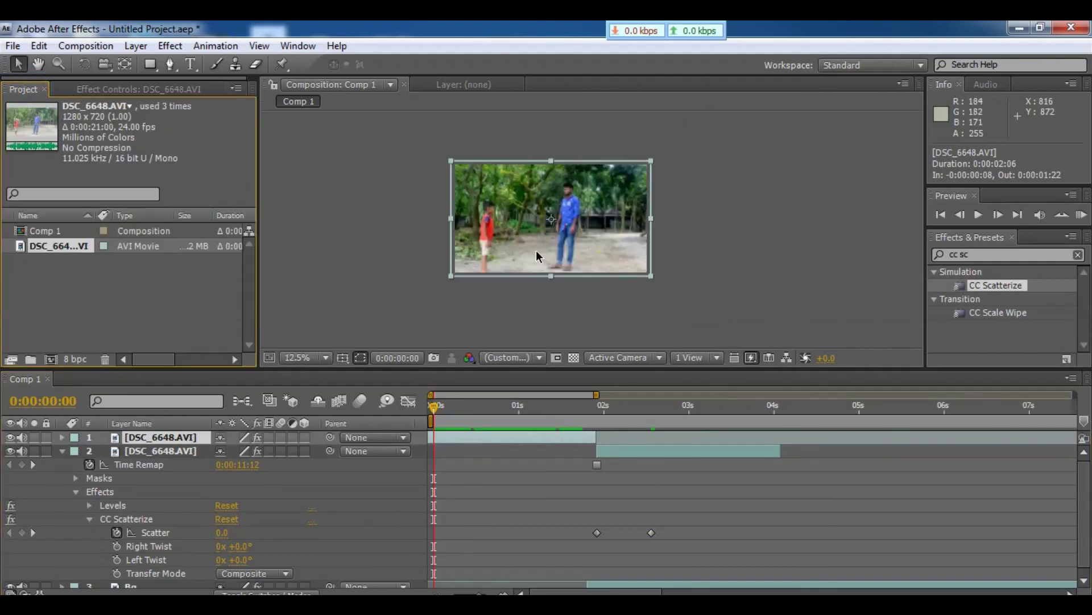
pyautogui.click(626, 206)
pyautogui.press('.')
pyautogui.press('h')
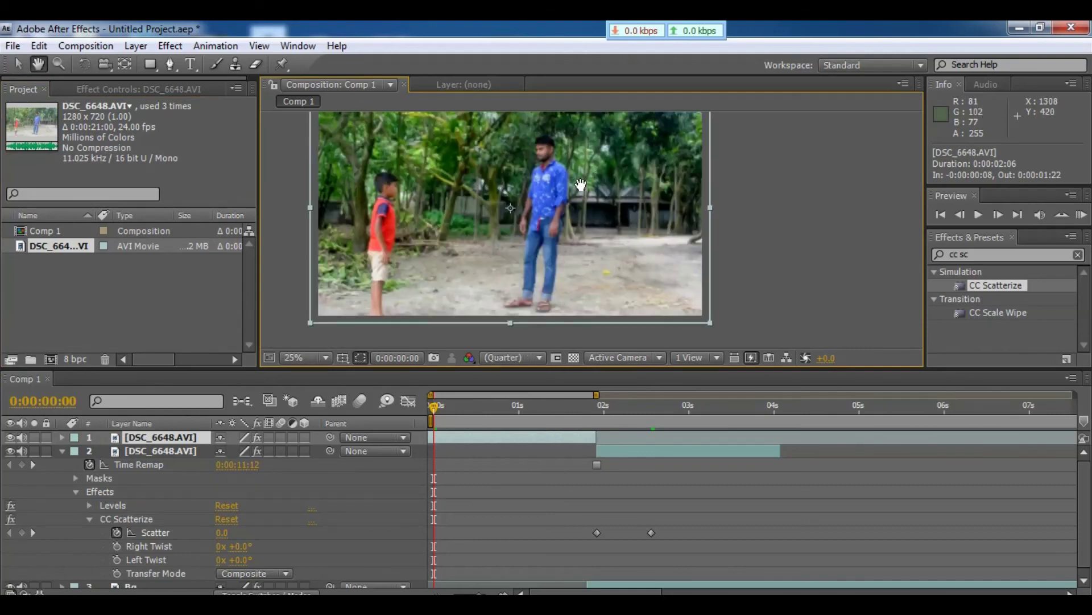
pyautogui.moveTo(626, 206); pyautogui.dragTo(643, 204)
pyautogui.press('v')
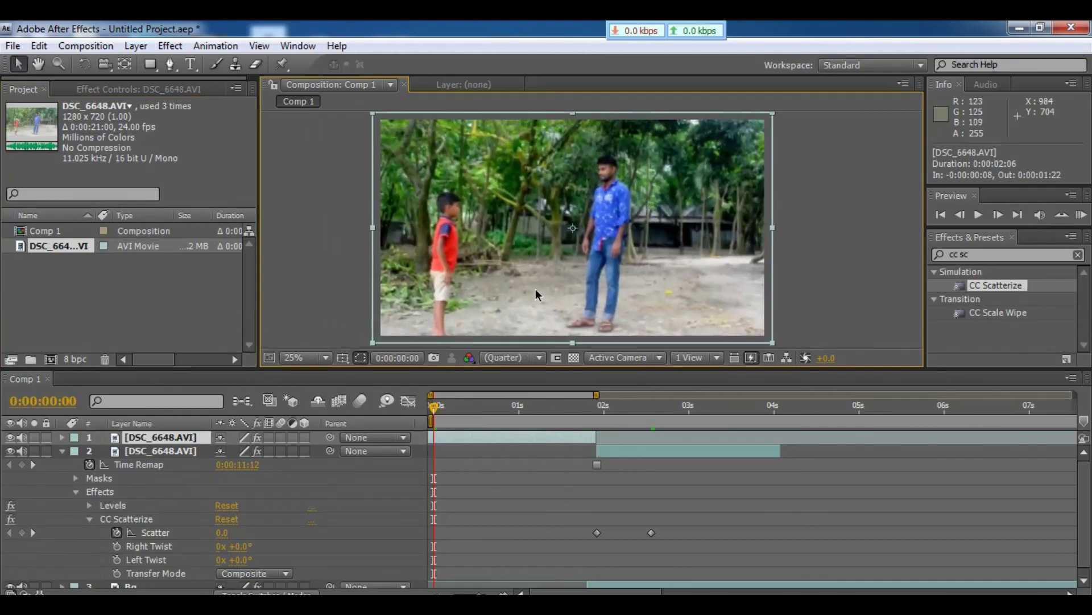
pyautogui.press('space')
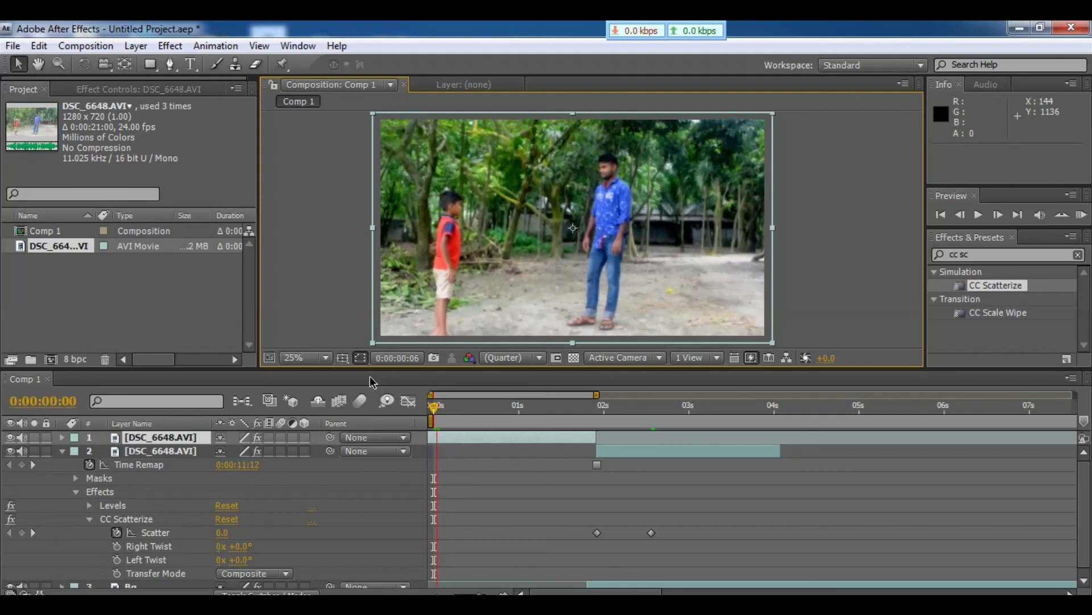